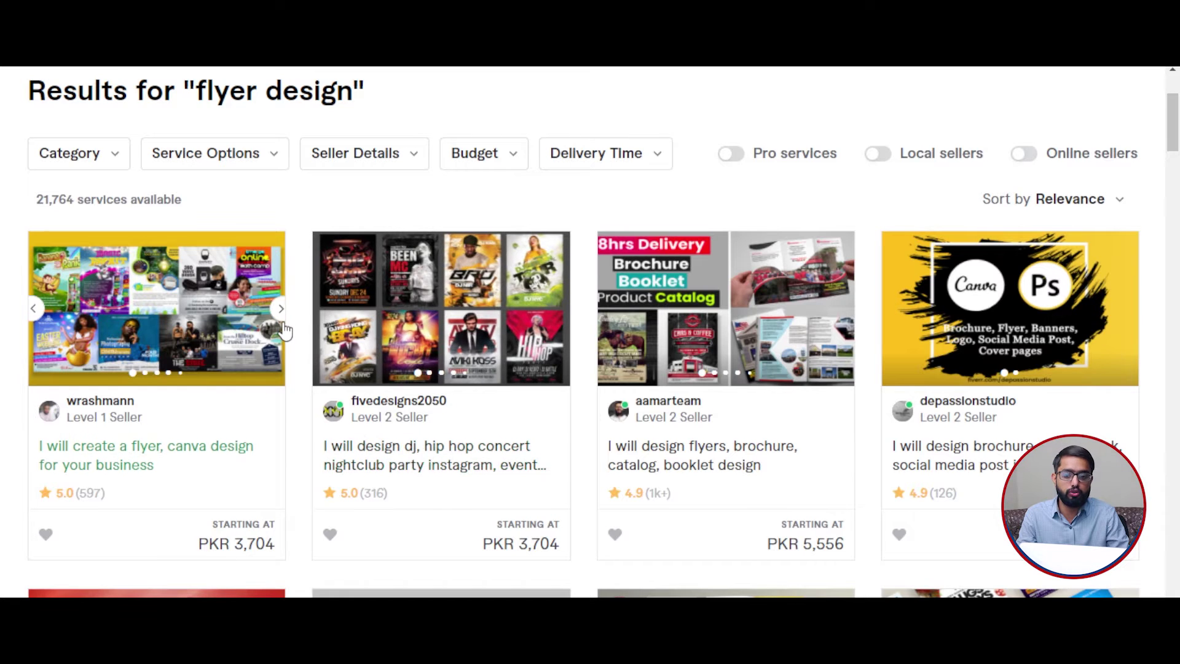
Examine the designs, seller levels, ratings and starting prices of the flyer design gigs across the first results page.
scroll(286, 329, down, 1)
scroll(284, 328, down, 1)
scroll(307, 323, down, 1)
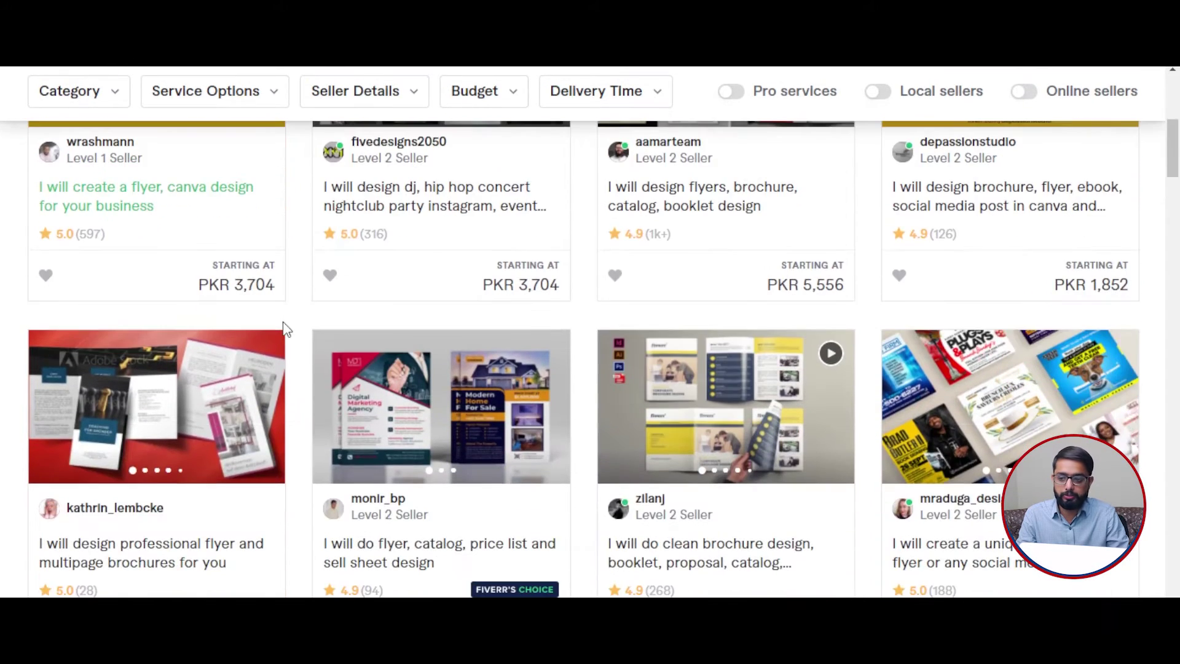
scroll(342, 315, down, 1)
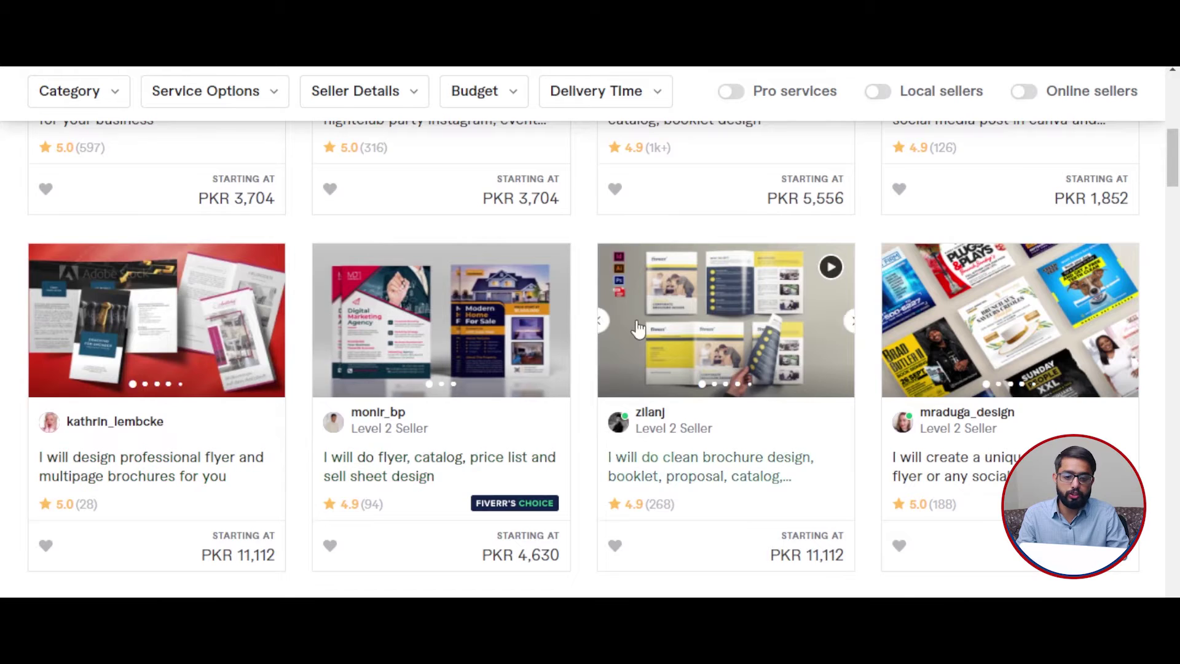
scroll(758, 339, down, 2)
scroll(501, 338, down, 5)
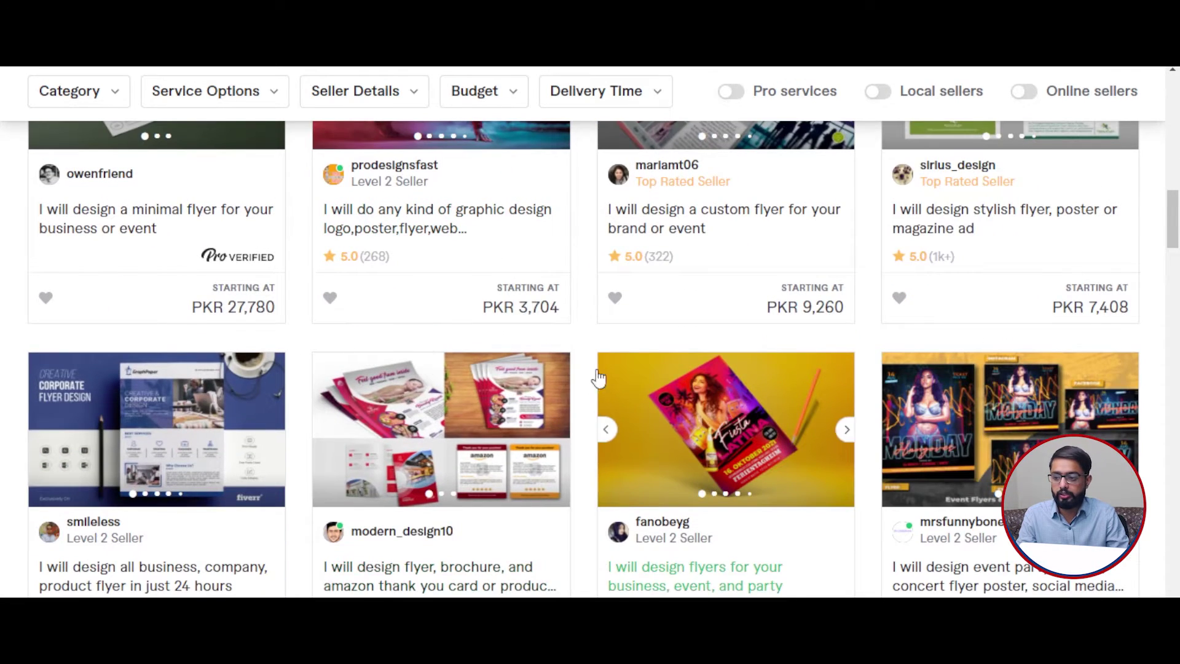
scroll(222, 367, down, 4)
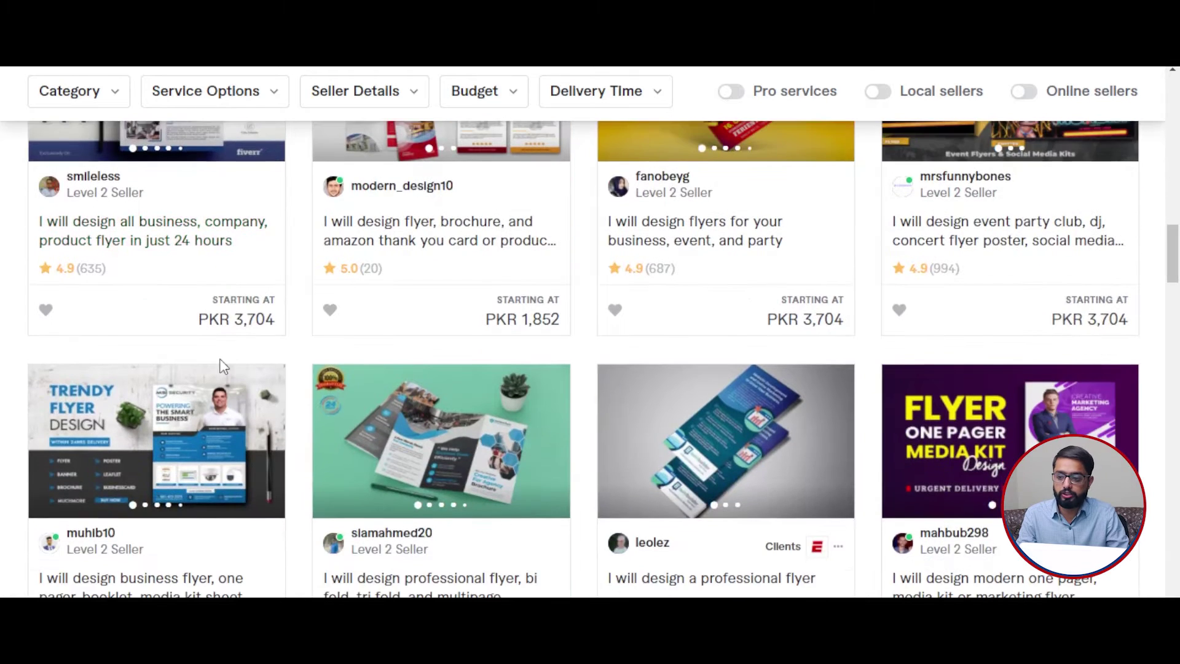
scroll(223, 367, down, 2)
scroll(223, 367, down, 2)
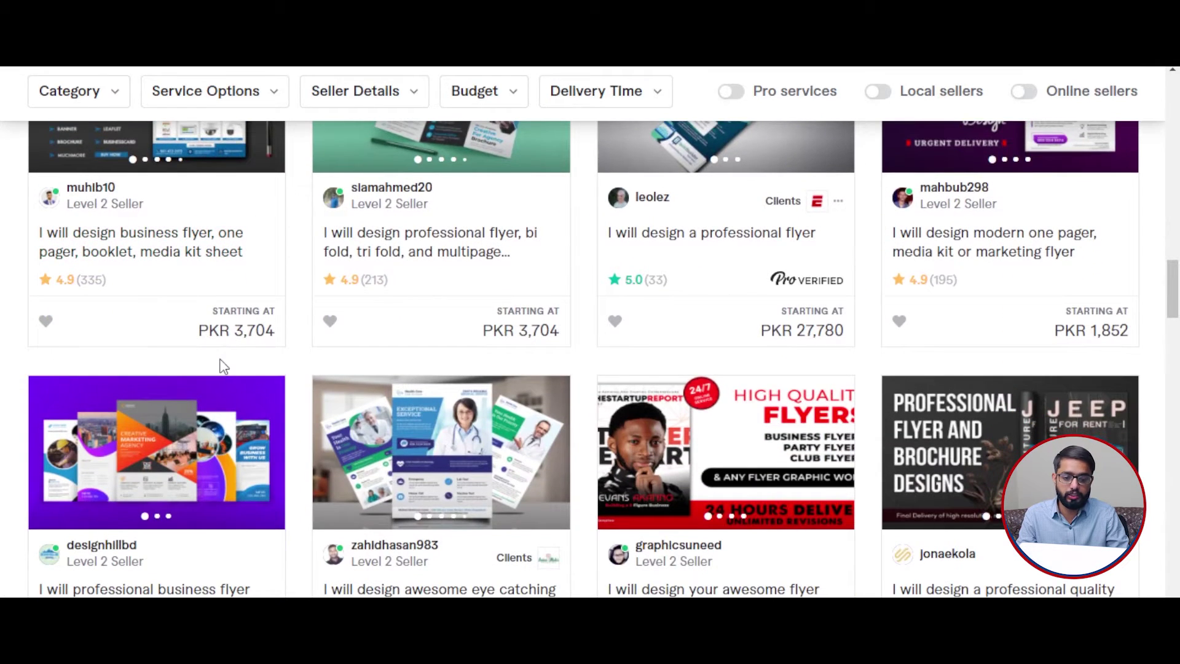
scroll(223, 367, down, 4)
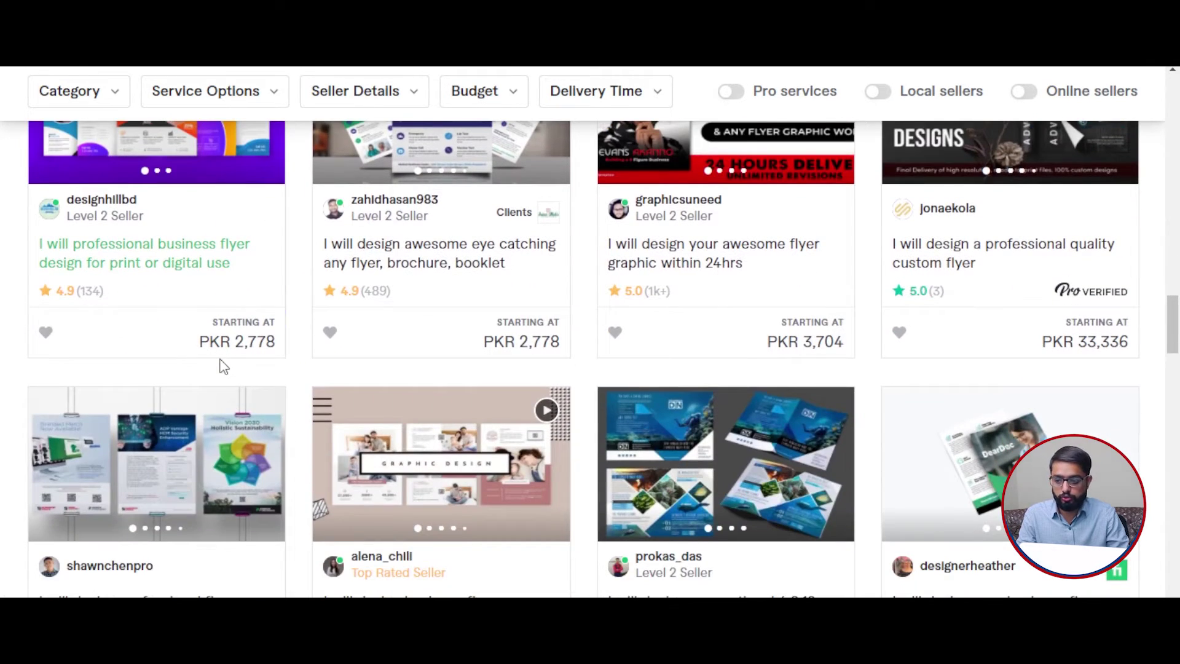
scroll(223, 367, down, 4)
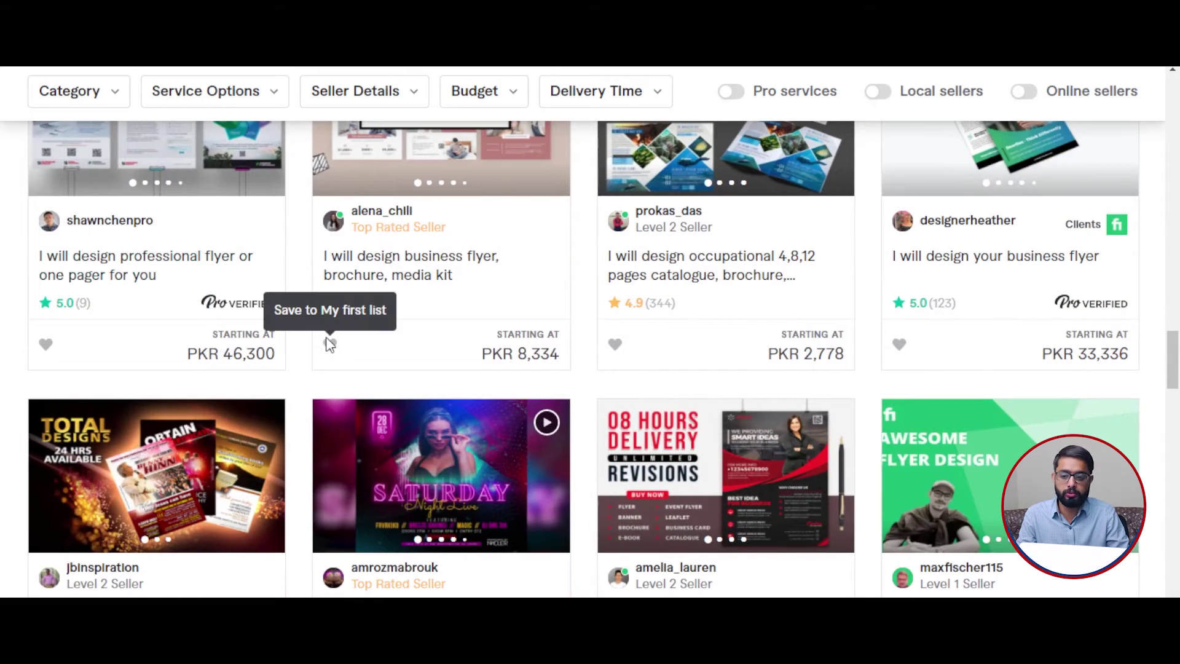
scroll(330, 344, down, 5)
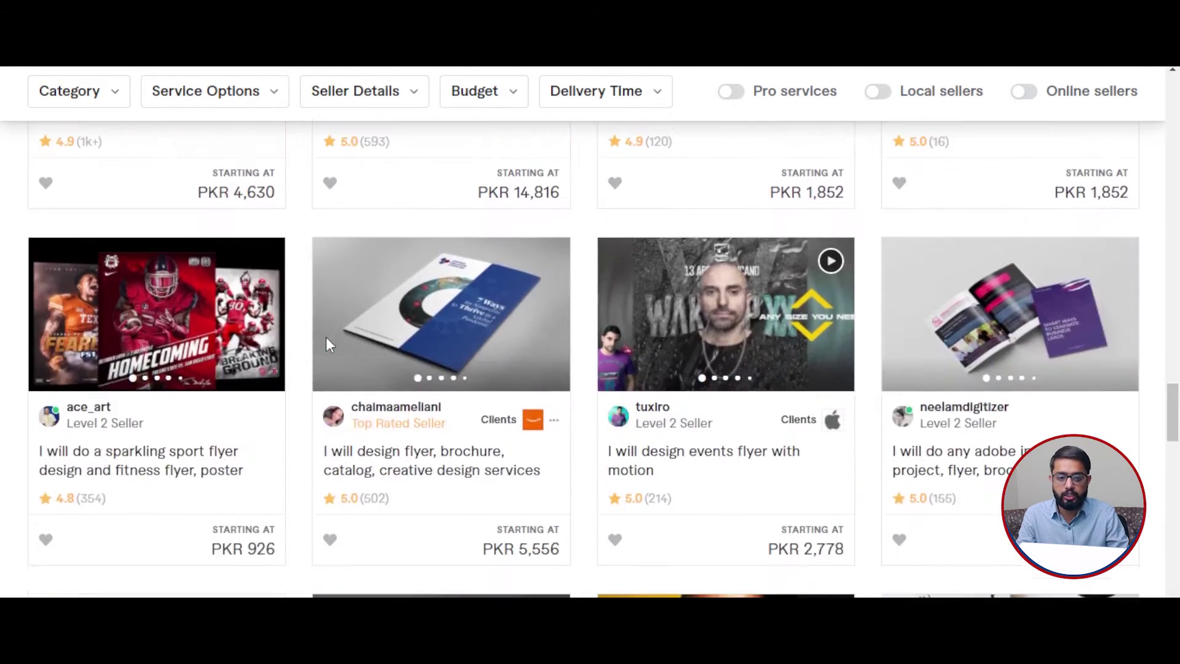
scroll(330, 344, down, 2)
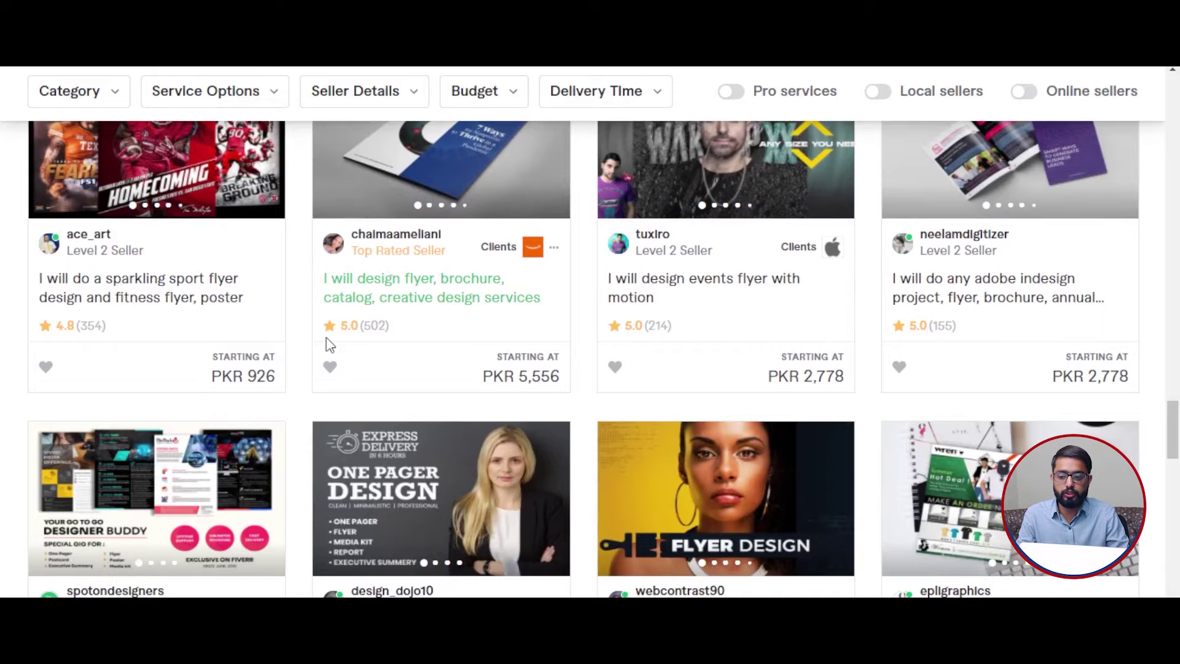
scroll(330, 345, down, 4)
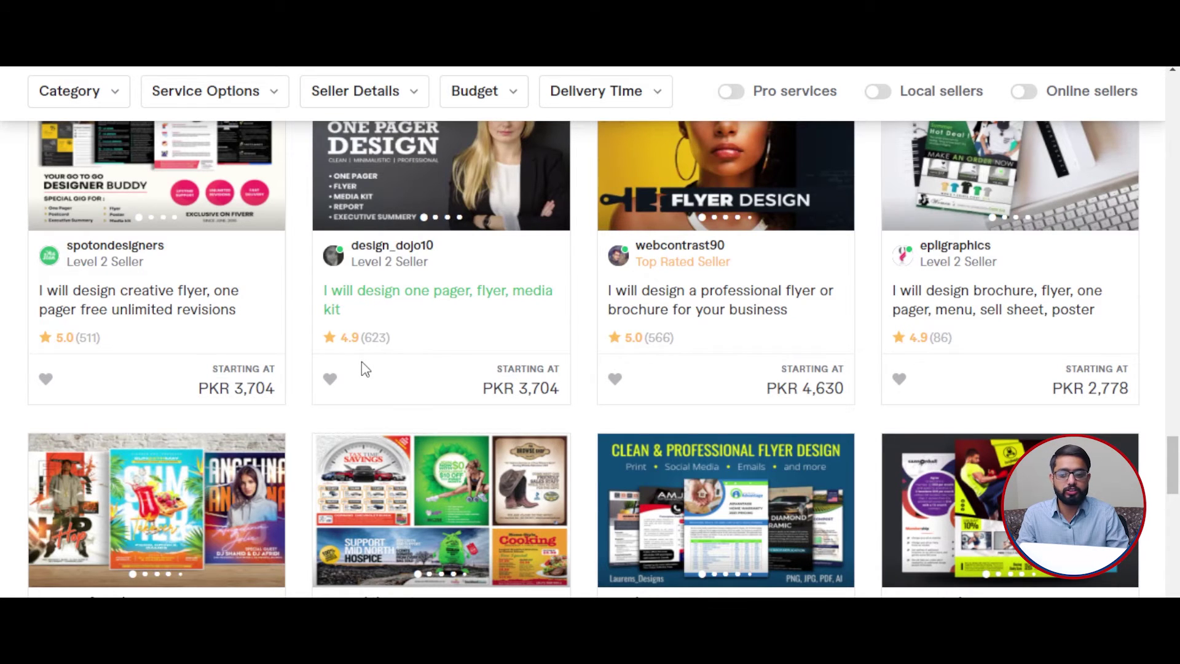
scroll(362, 364, down, 6)
scroll(363, 364, down, 4)
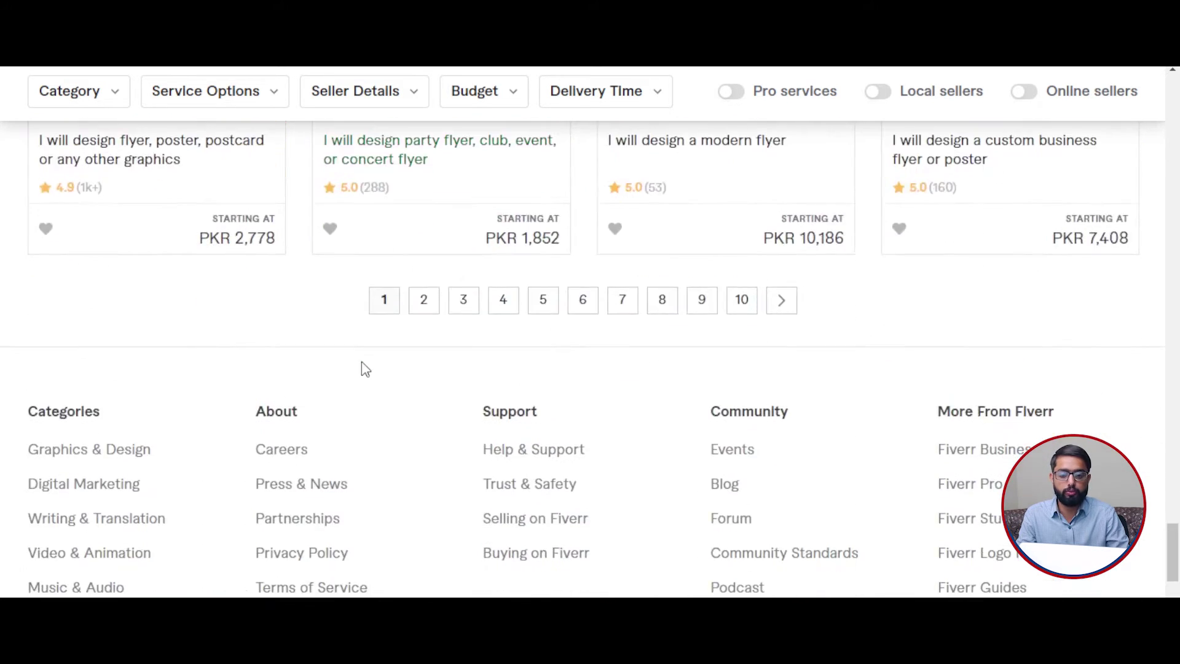
scroll(362, 364, up, 7)
scroll(363, 364, up, 15)
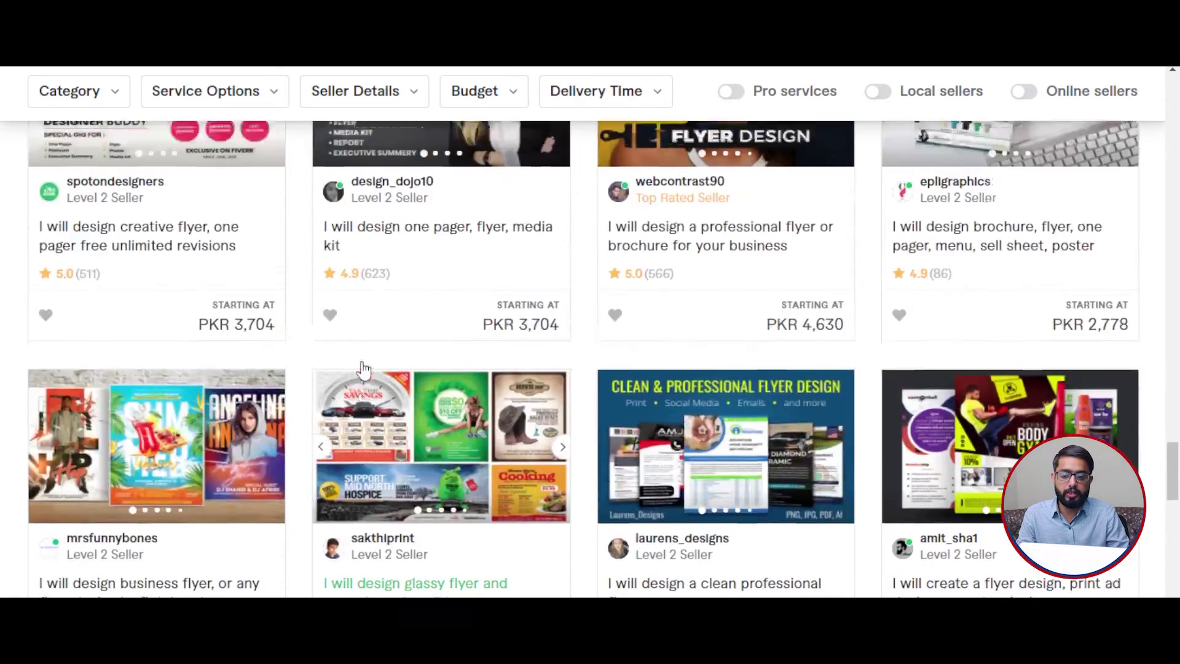
scroll(363, 367, down, 8)
scroll(363, 368, up, 1)
scroll(363, 368, up, 1)
scroll(364, 368, up, 12)
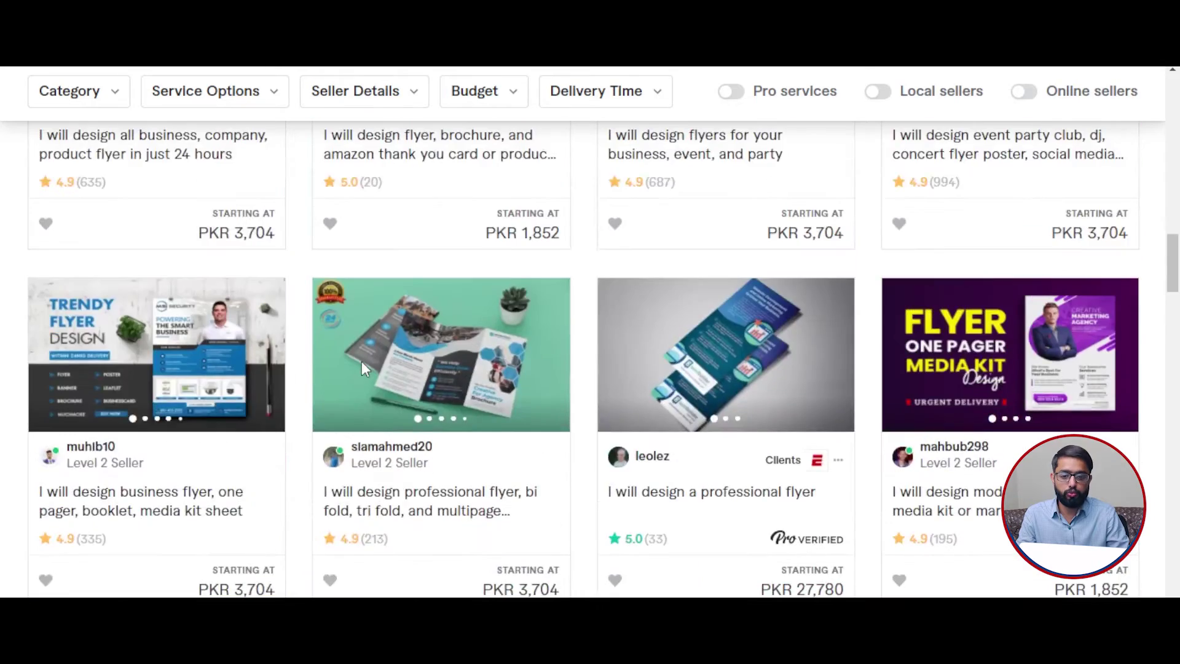
scroll(363, 370, up, 10)
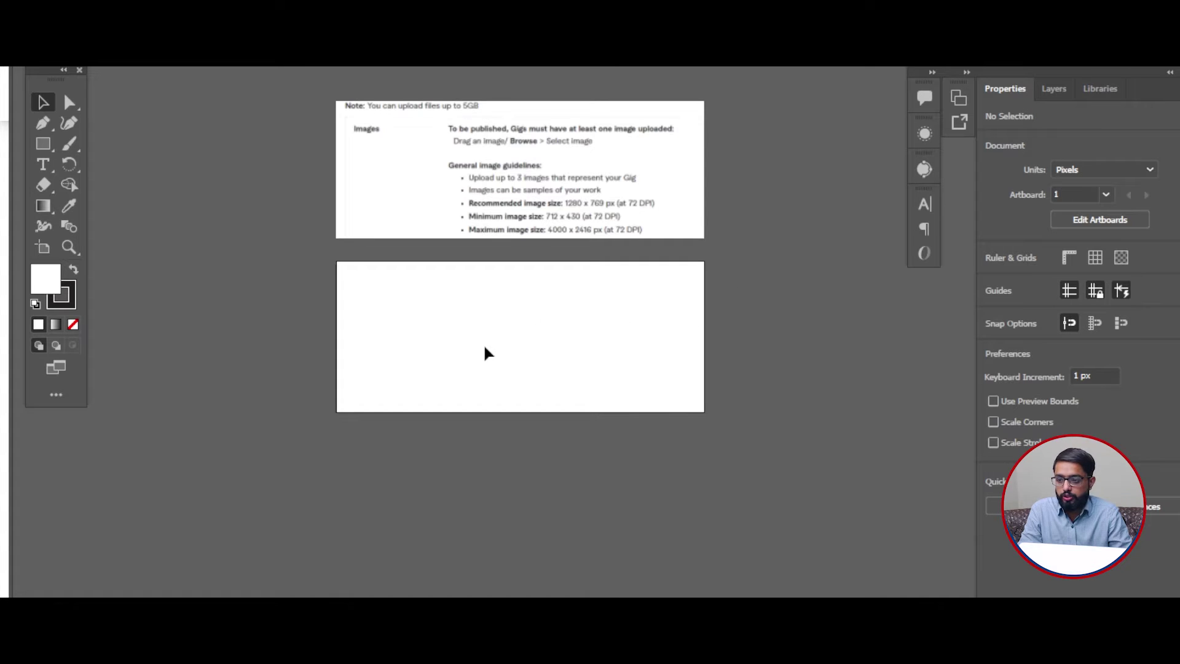
Switch to Illustrator and examine the gig image guidelines for the number of images and the recommended, minimum and maximum sizes.
scroll(516, 379, up, 1)
scroll(584, 380, up, 1)
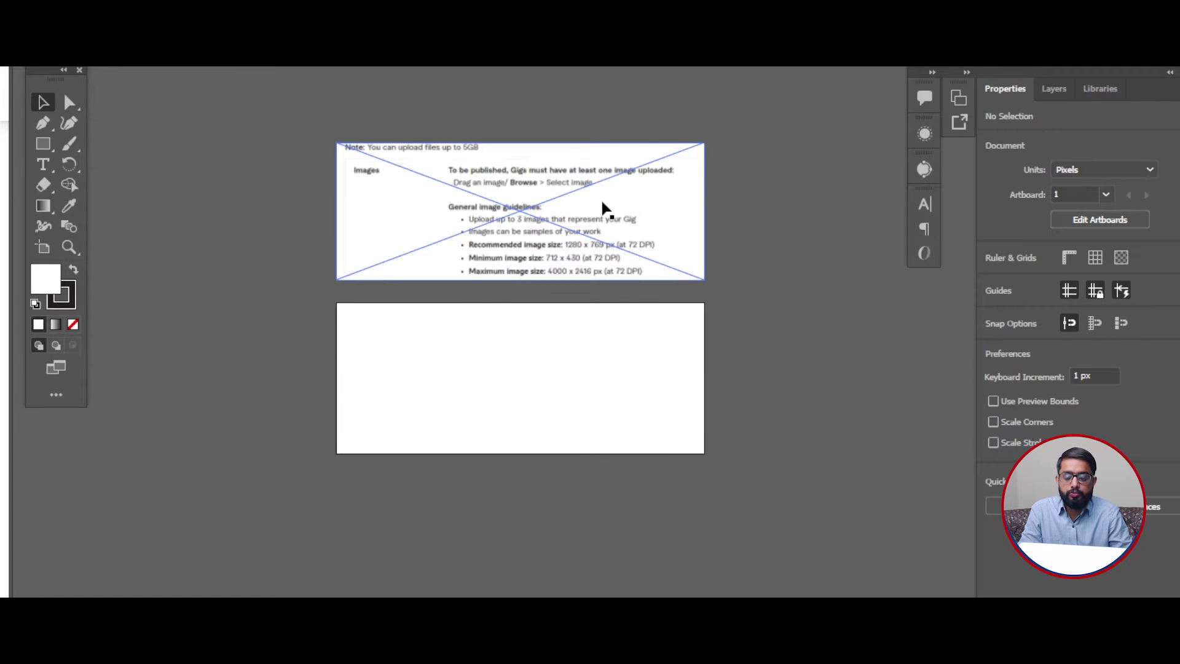
scroll(551, 186, up, 1)
scroll(370, 196, up, 1)
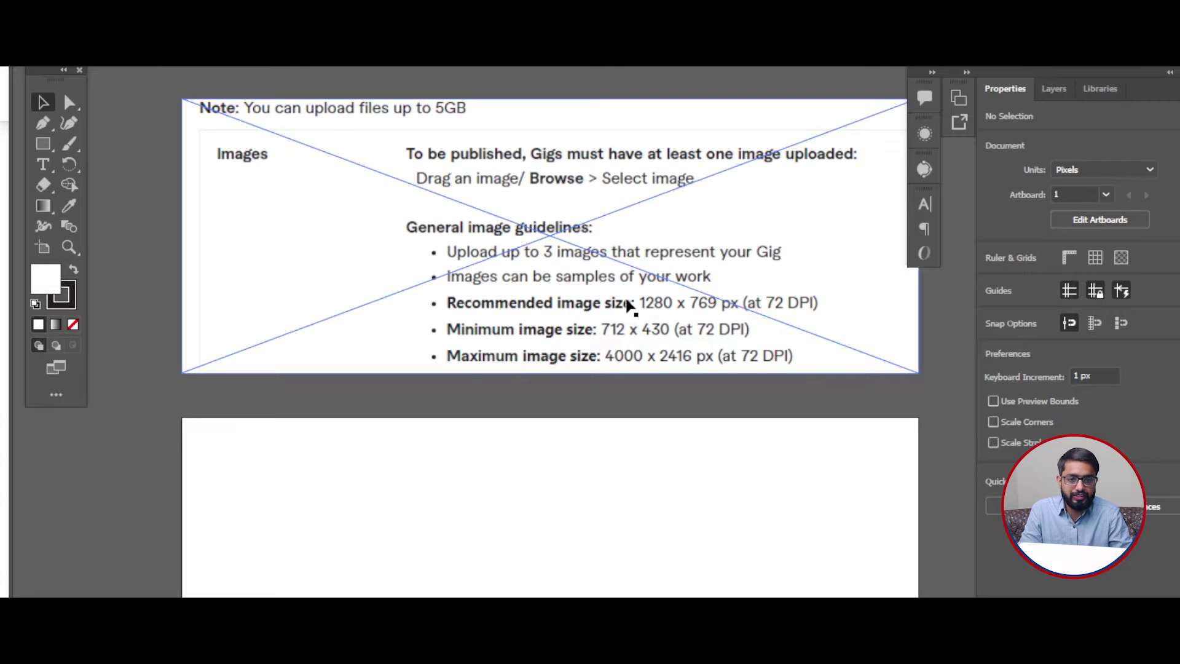
scroll(589, 297, up, 1)
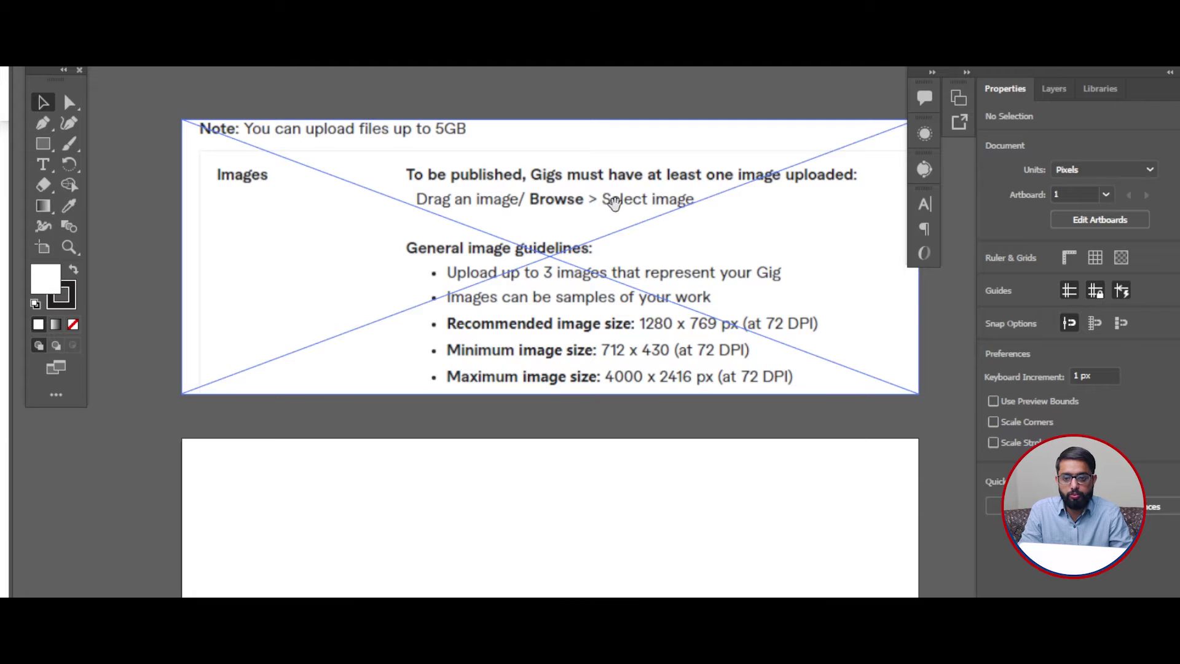
drag(614, 203, 556, 195)
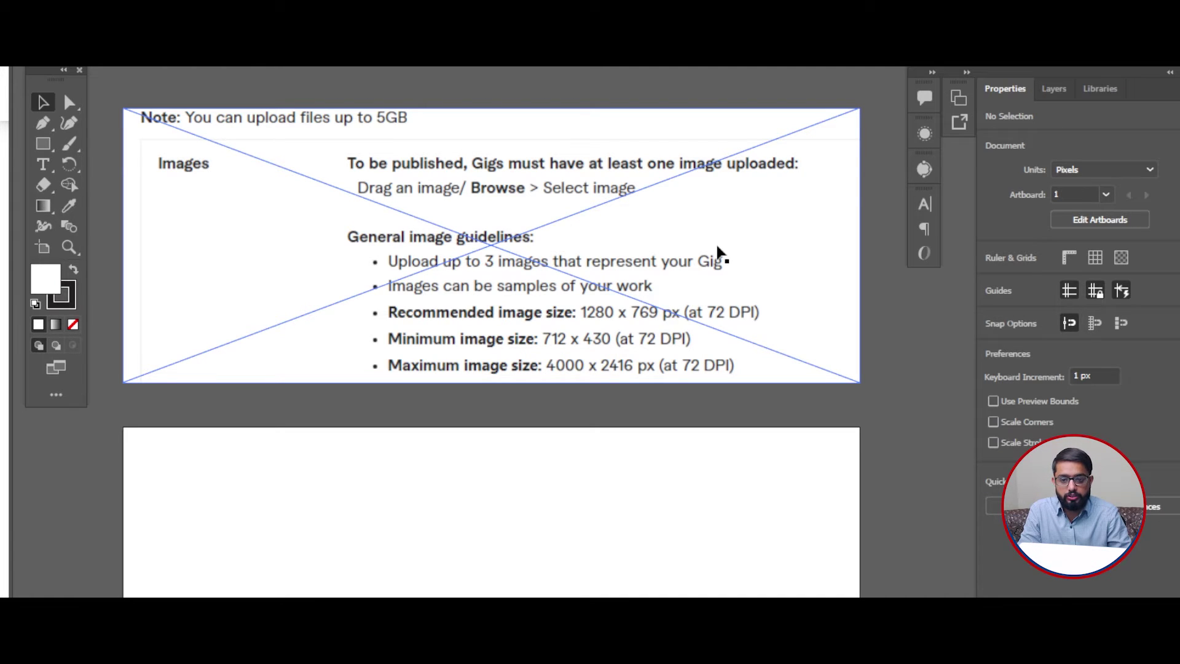
scroll(718, 253, down, 2)
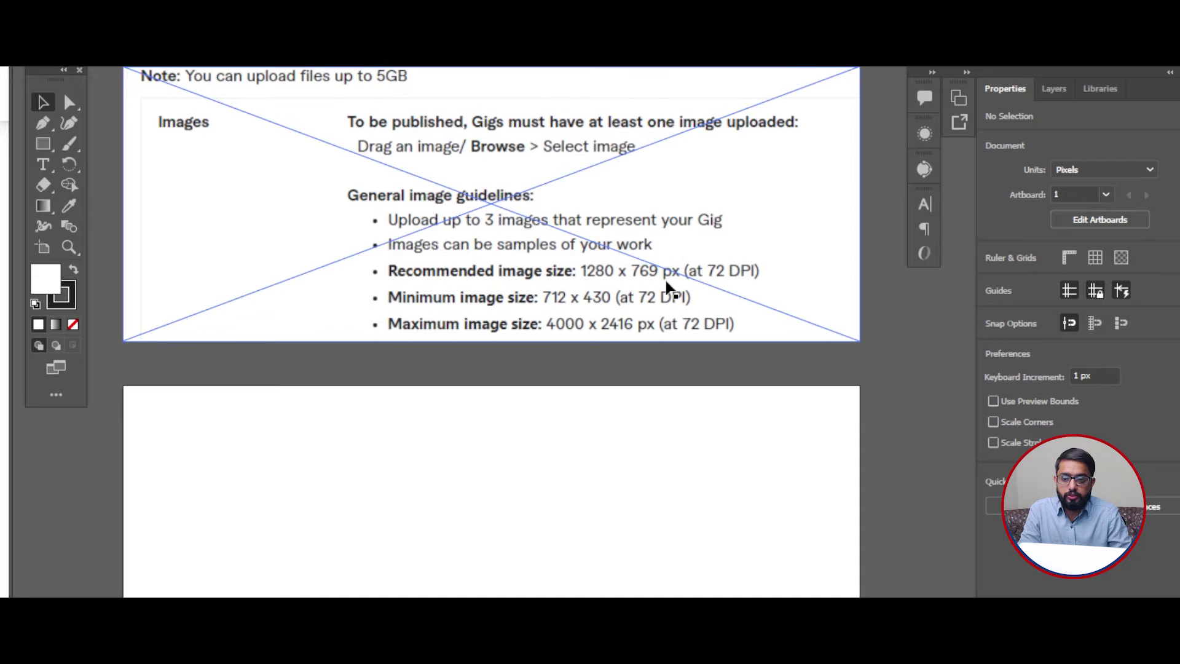
scroll(611, 273, down, 1)
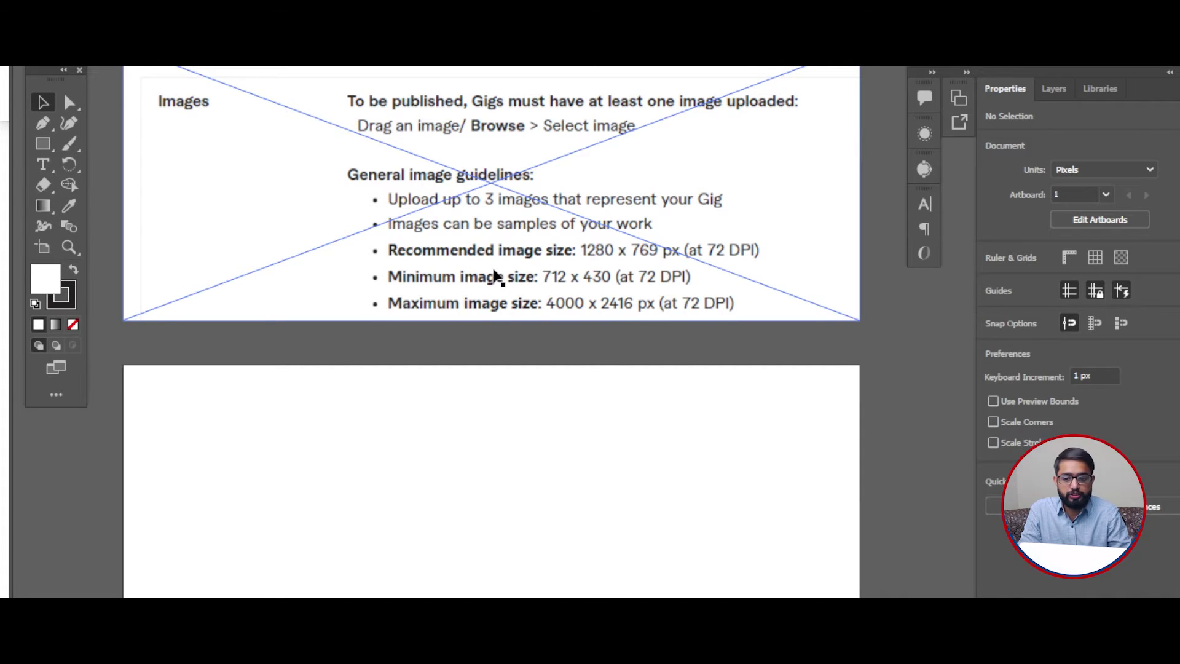
Resize the blank artboard below the guidelines image to 1280 px wide and 769 px high.
scroll(492, 274, down, 2)
click(43, 248)
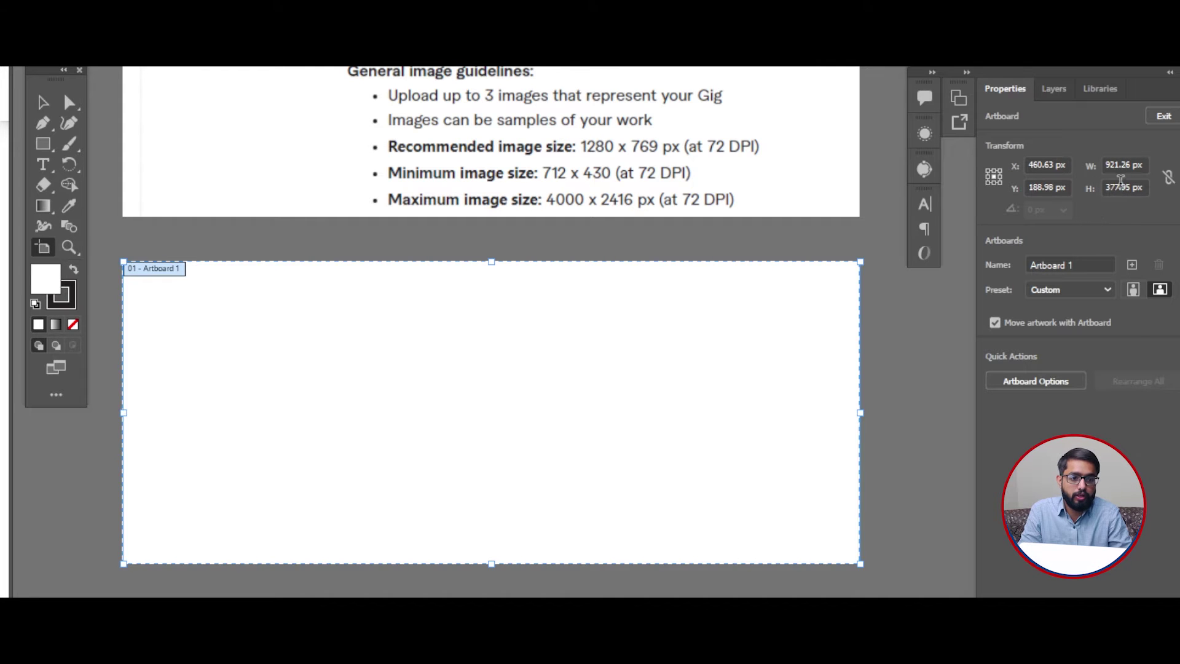
double_click(1135, 166)
text(1280)
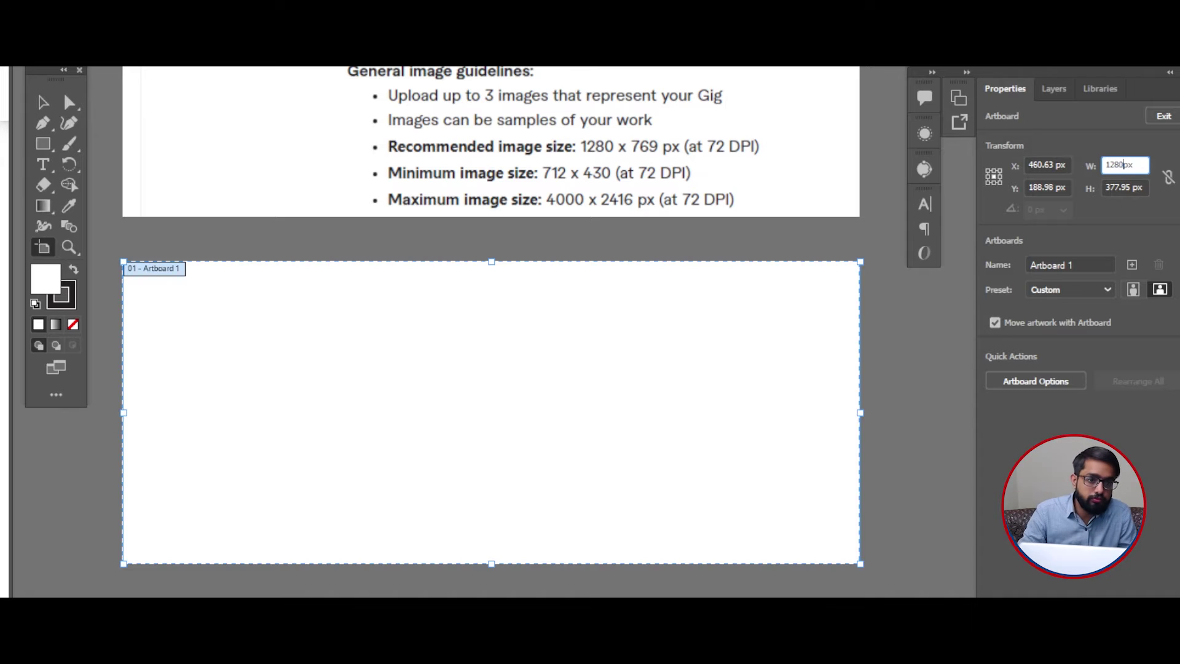
click(1133, 189)
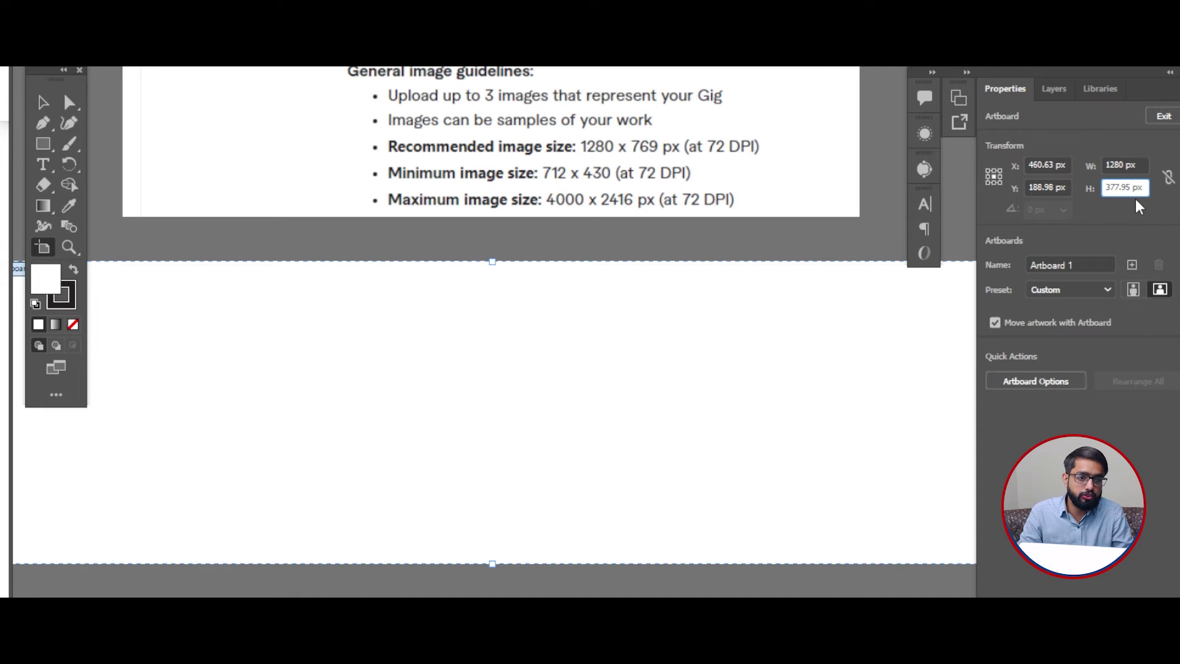
drag(1135, 188, 1088, 200)
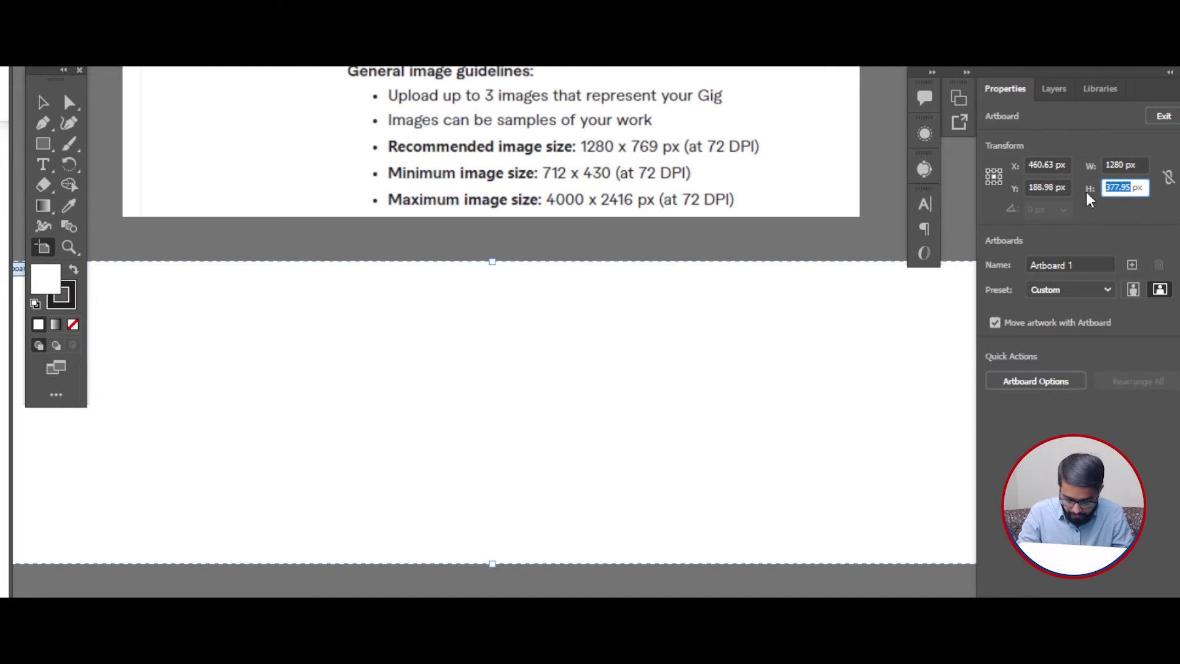
text(769)
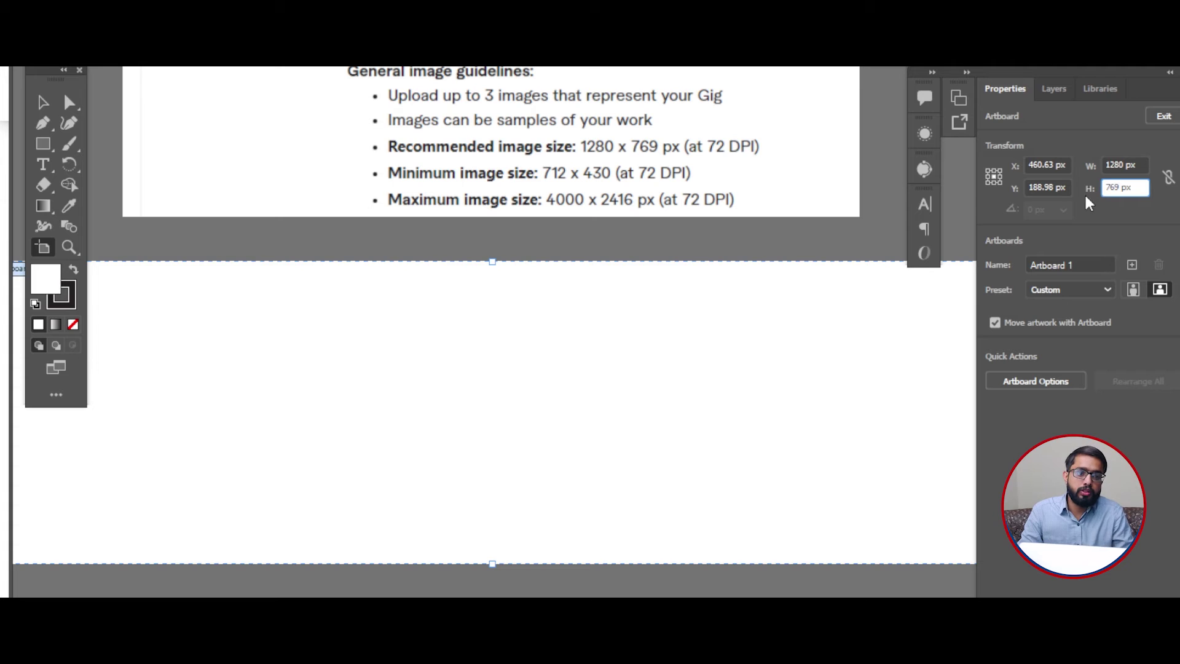
click(1109, 164)
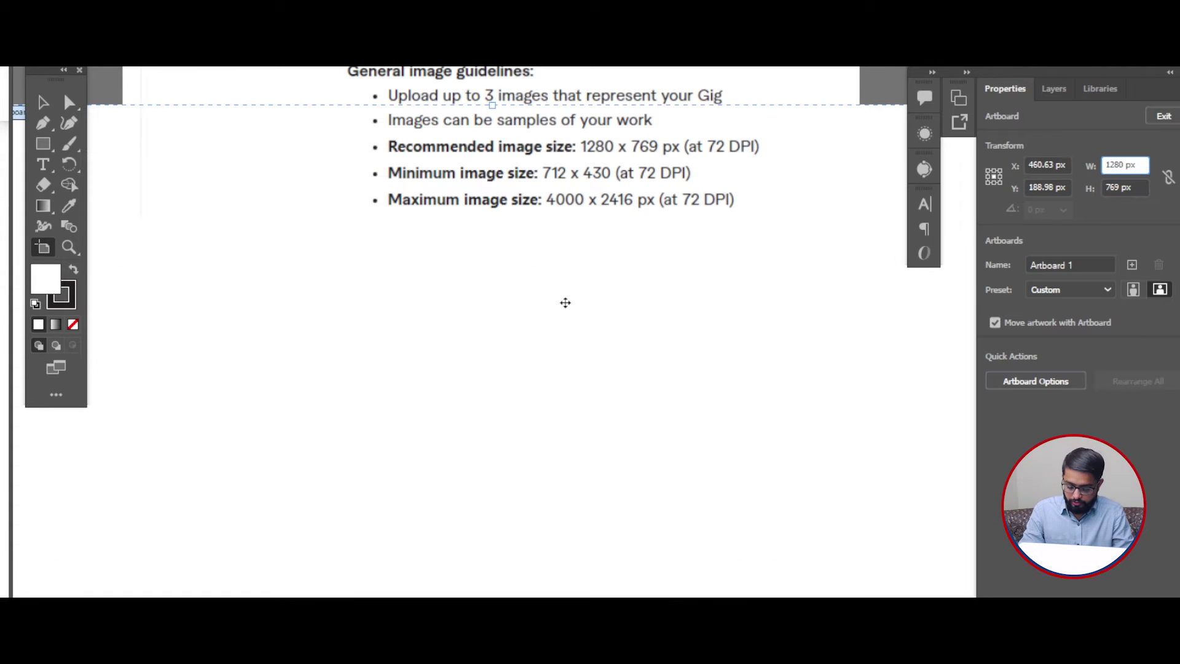
Move the artboard down and the guidelines image up so that the image sits clear above the artboard.
scroll(565, 302, down, 5)
drag(463, 263, 432, 357)
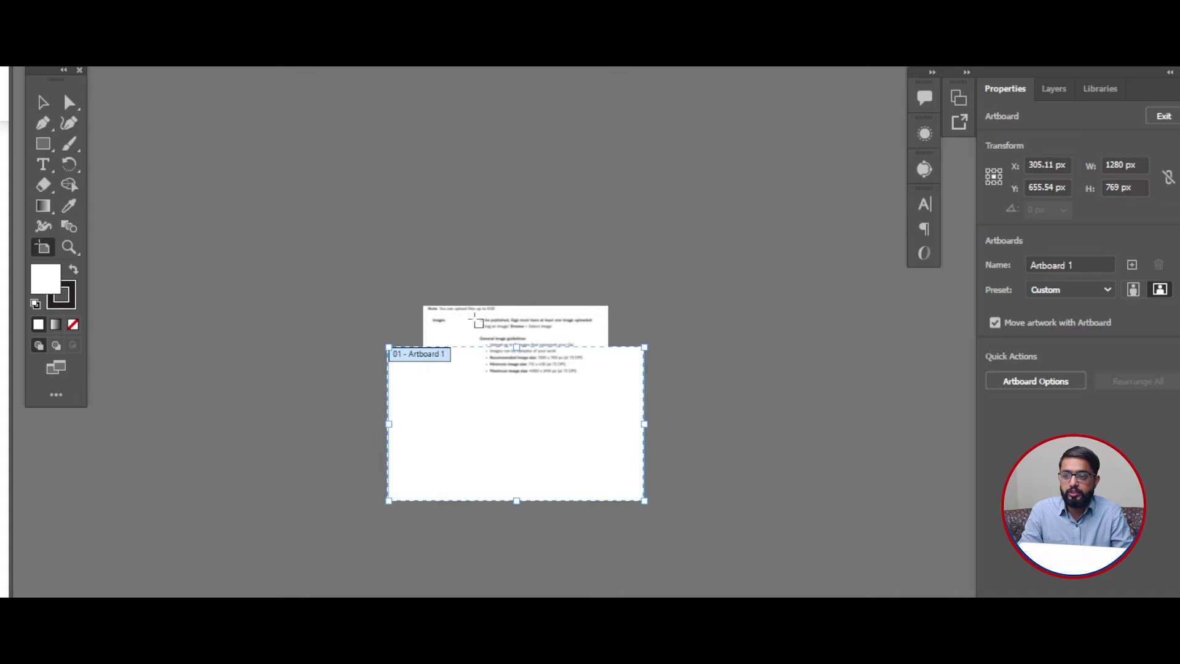
key(v)
click(492, 333)
drag(492, 333, 491, 232)
scroll(534, 326, down, 2)
click(532, 327)
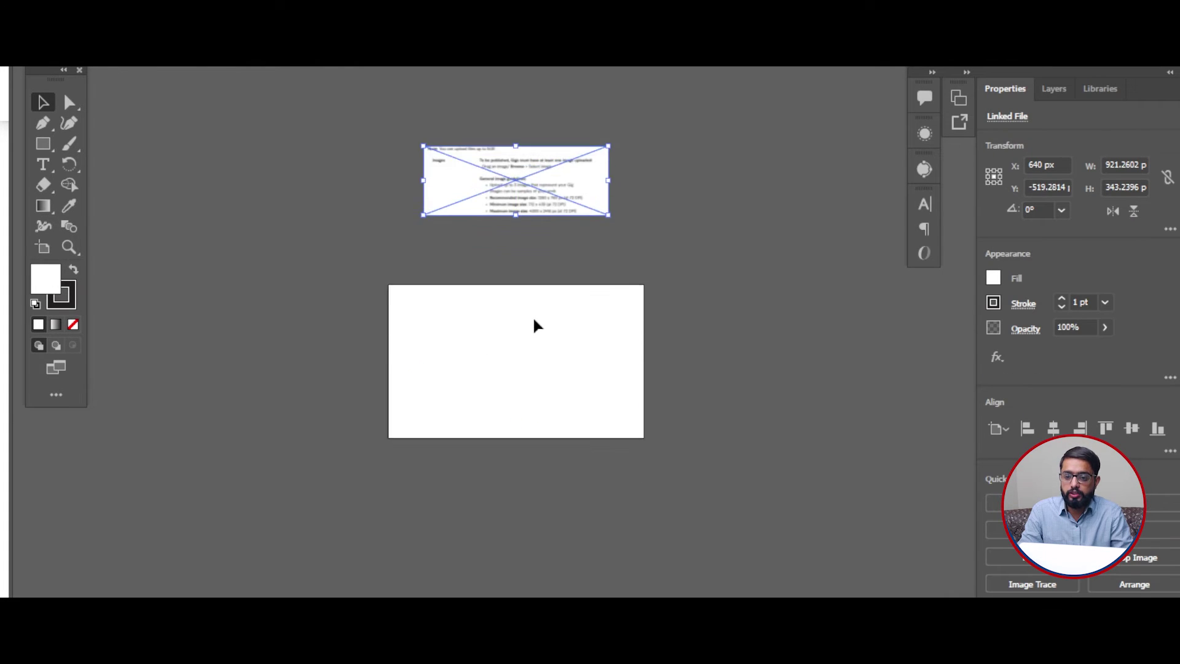
Check the artboard's dimensions against the recommended size and resolution in the gig image guidelines.
scroll(622, 361, up, 1)
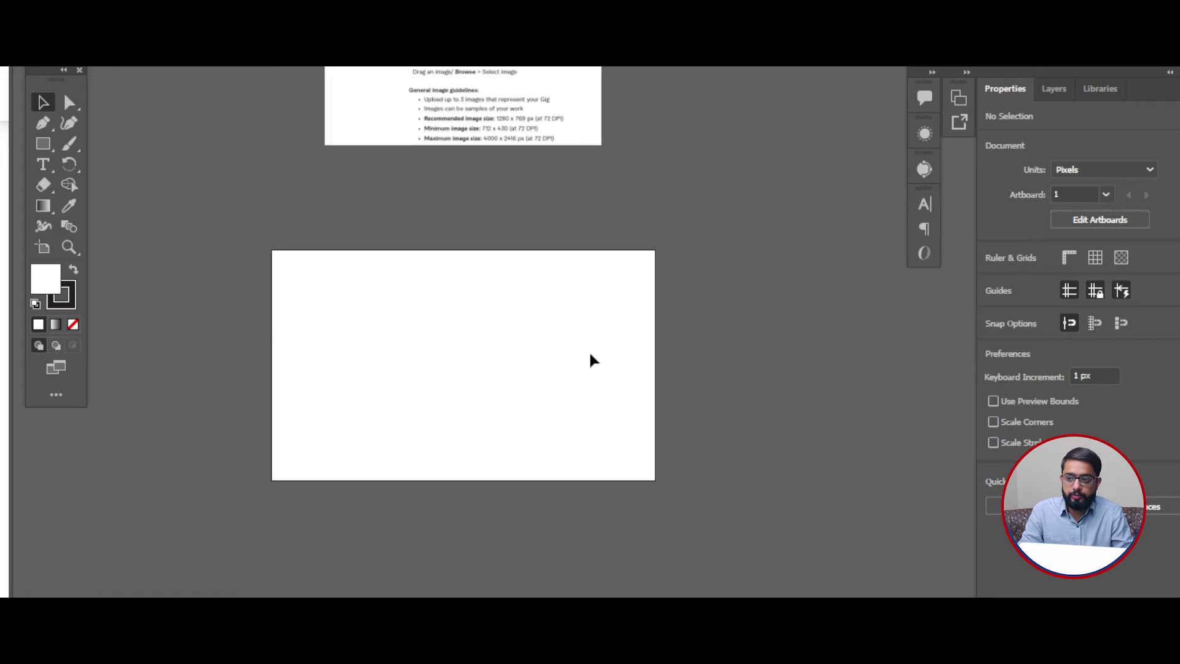
click(43, 247)
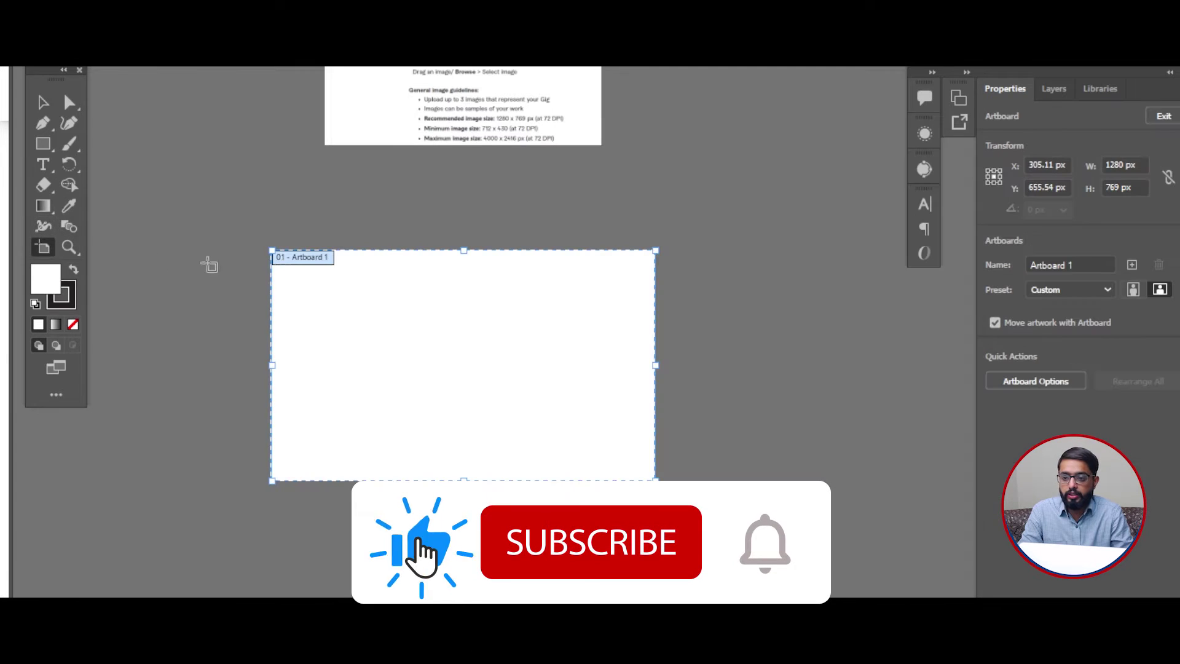
scroll(369, 333, up, 1)
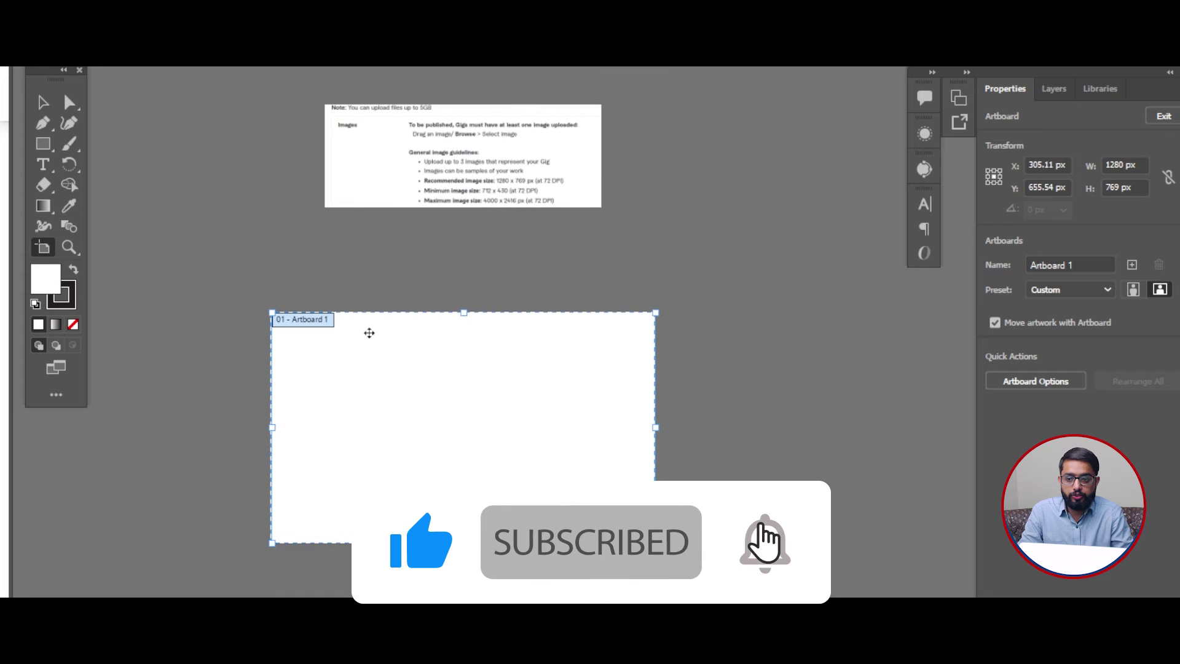
scroll(451, 199, up, 1)
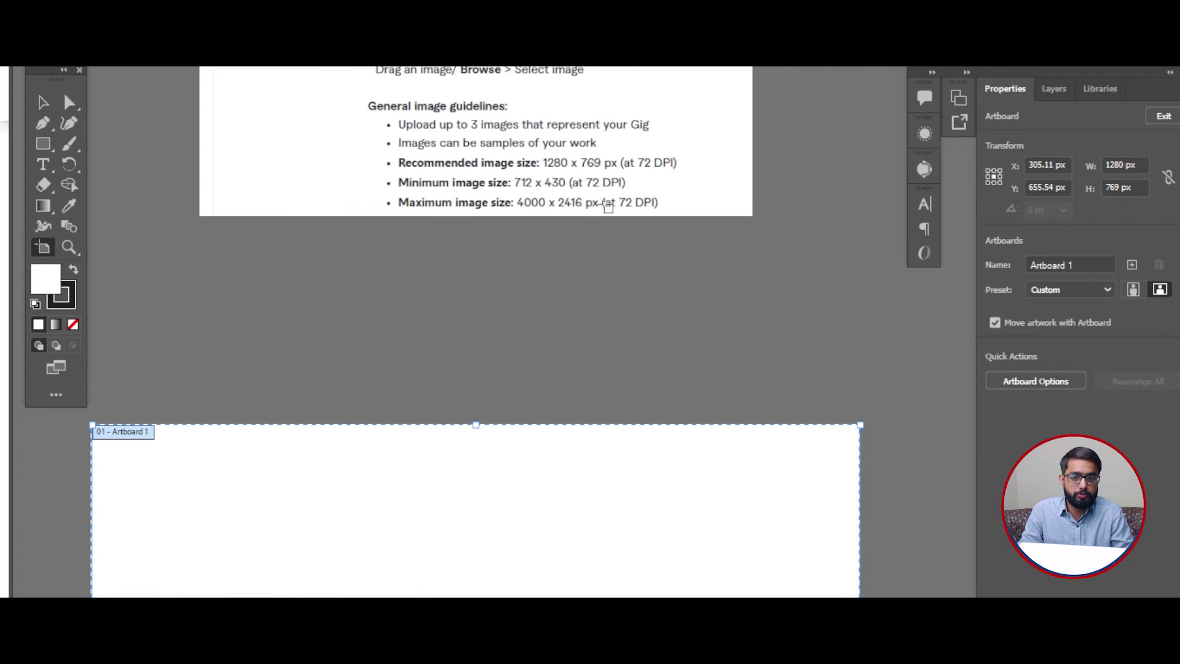
scroll(512, 202, down, 1)
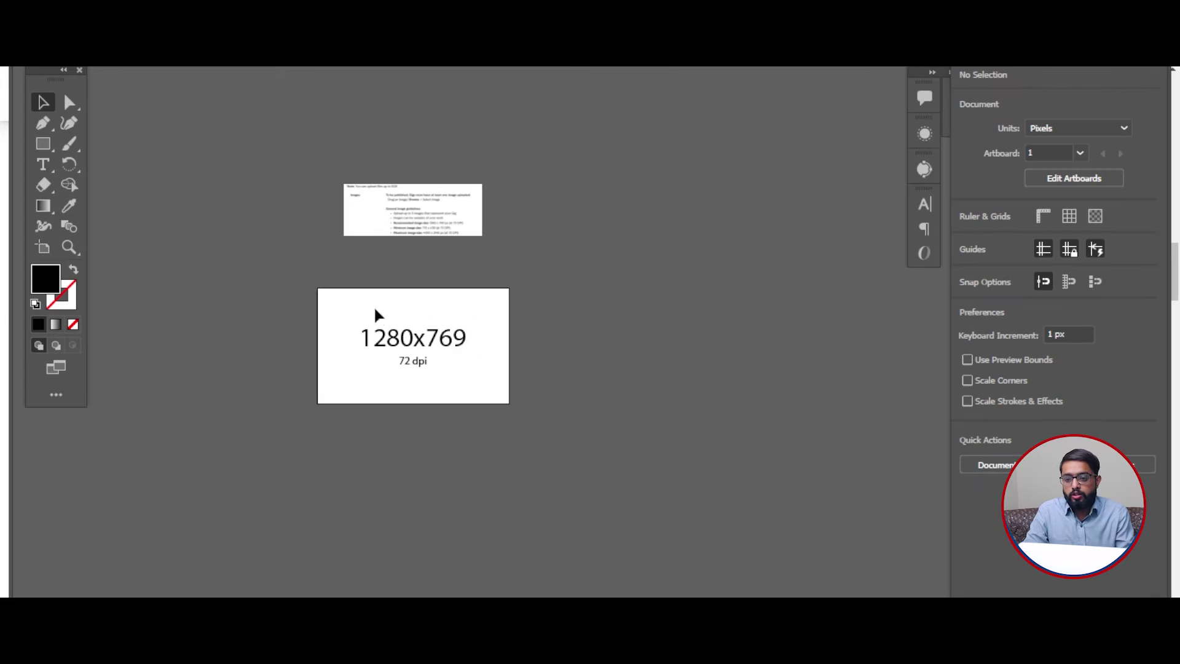
scroll(377, 315, up, 1)
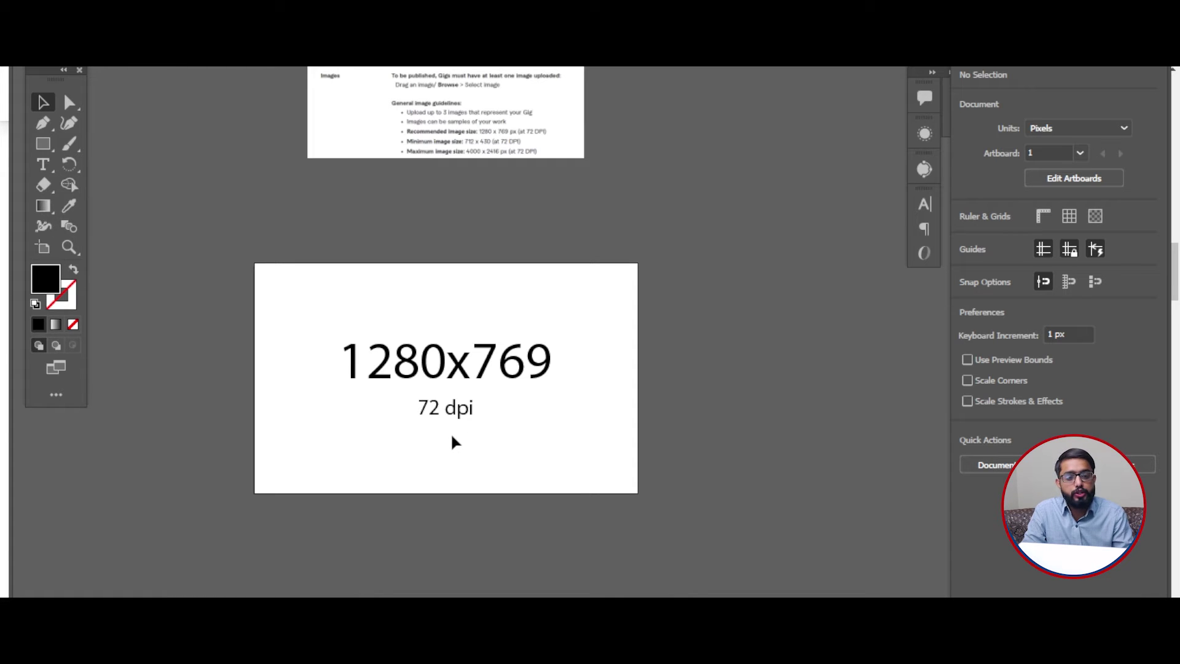
scroll(430, 369, up, 3)
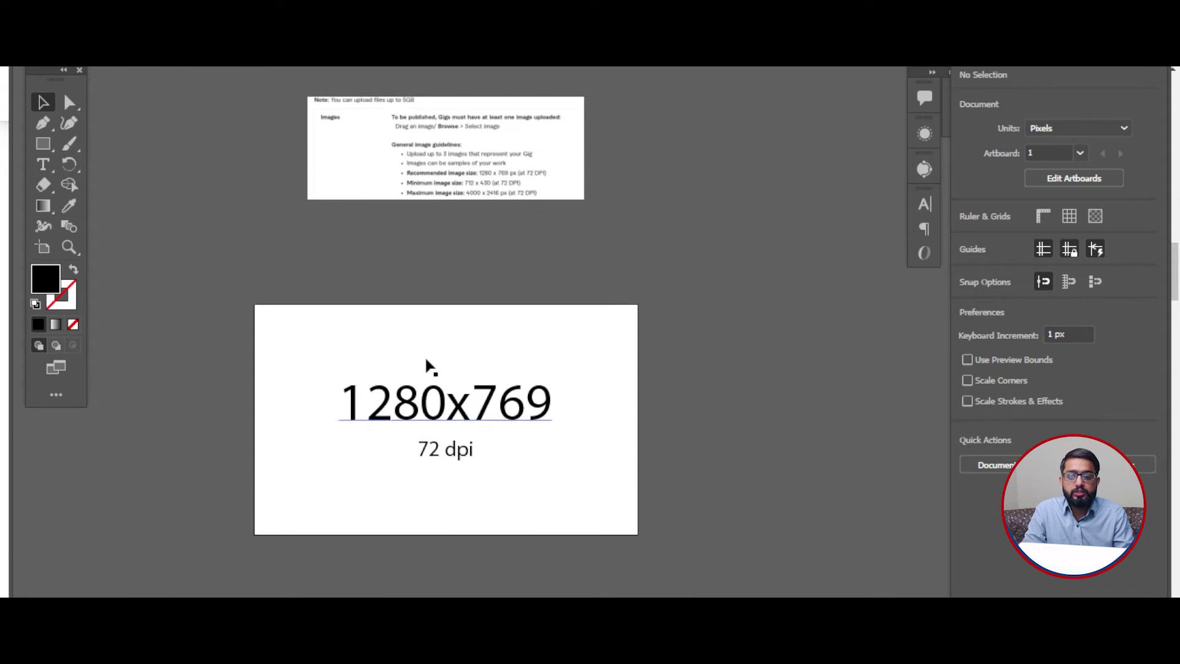
Duplicate the 1280x769 artboard to its right, making the copy 712 px wide and 439 px high with the label 712x430.
scroll(455, 237, up, 2)
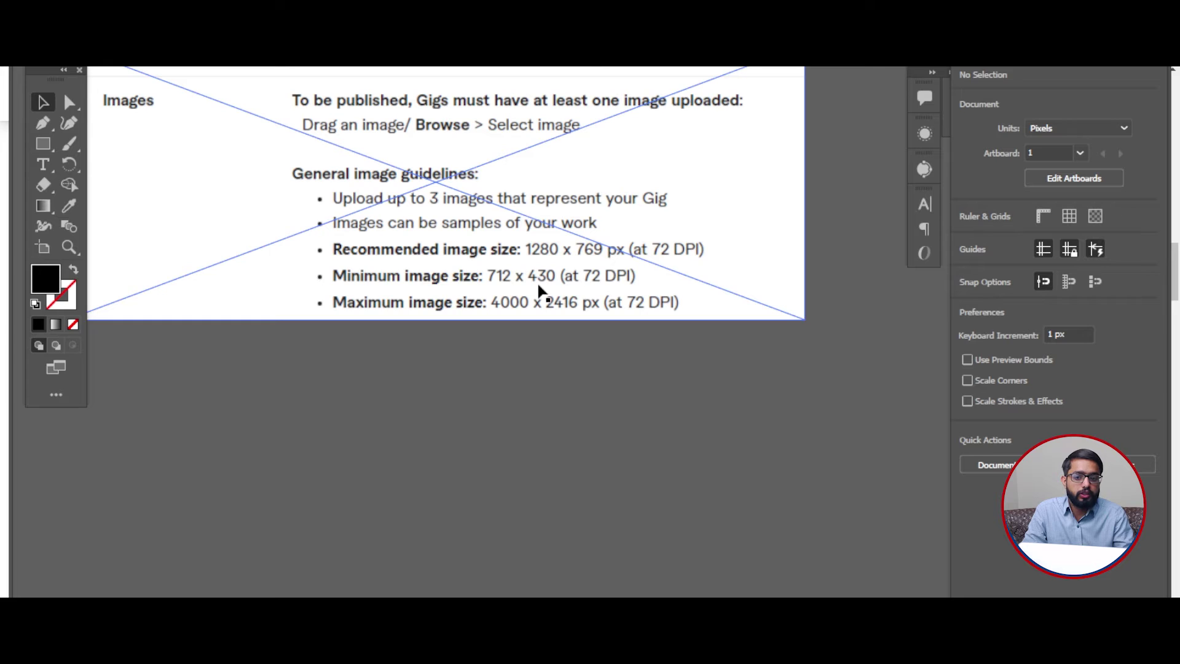
scroll(474, 312, down, 3)
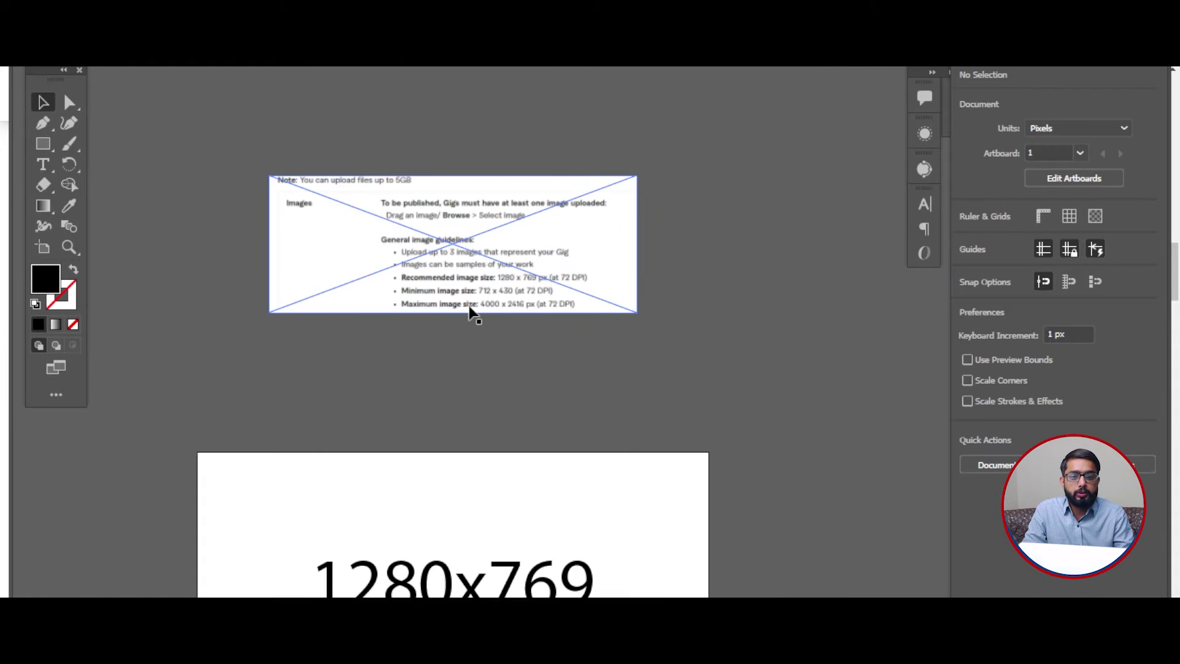
scroll(473, 312, up, 3)
scroll(495, 306, down, 1)
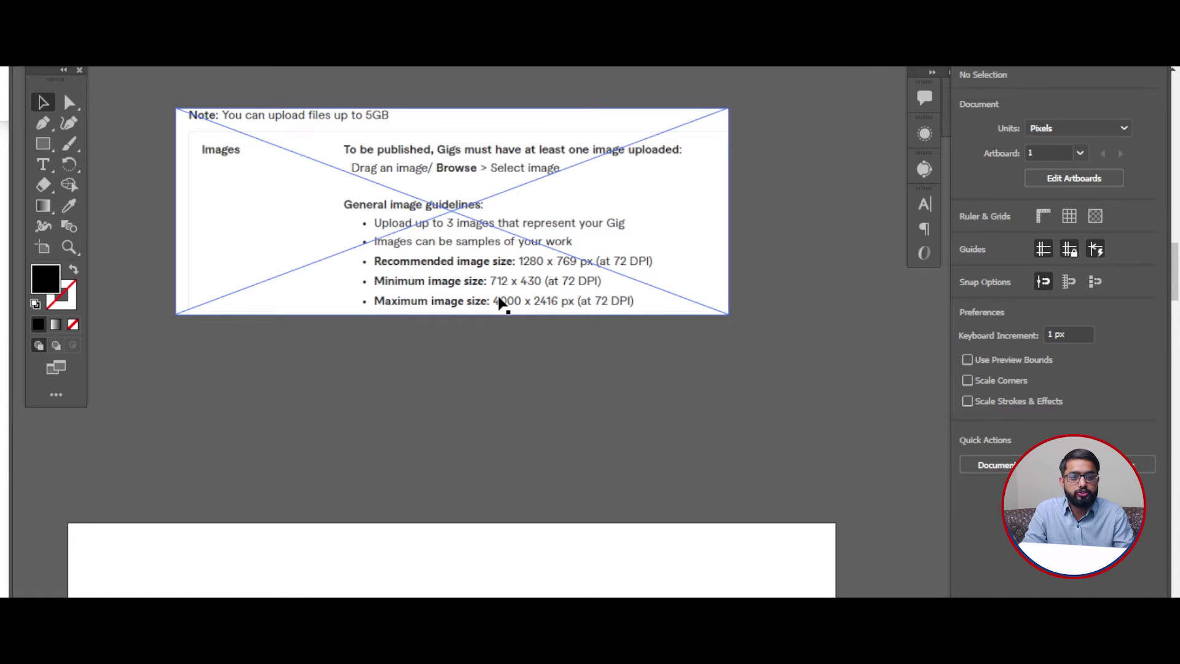
scroll(498, 310, down, 3)
scroll(371, 324, down, 3)
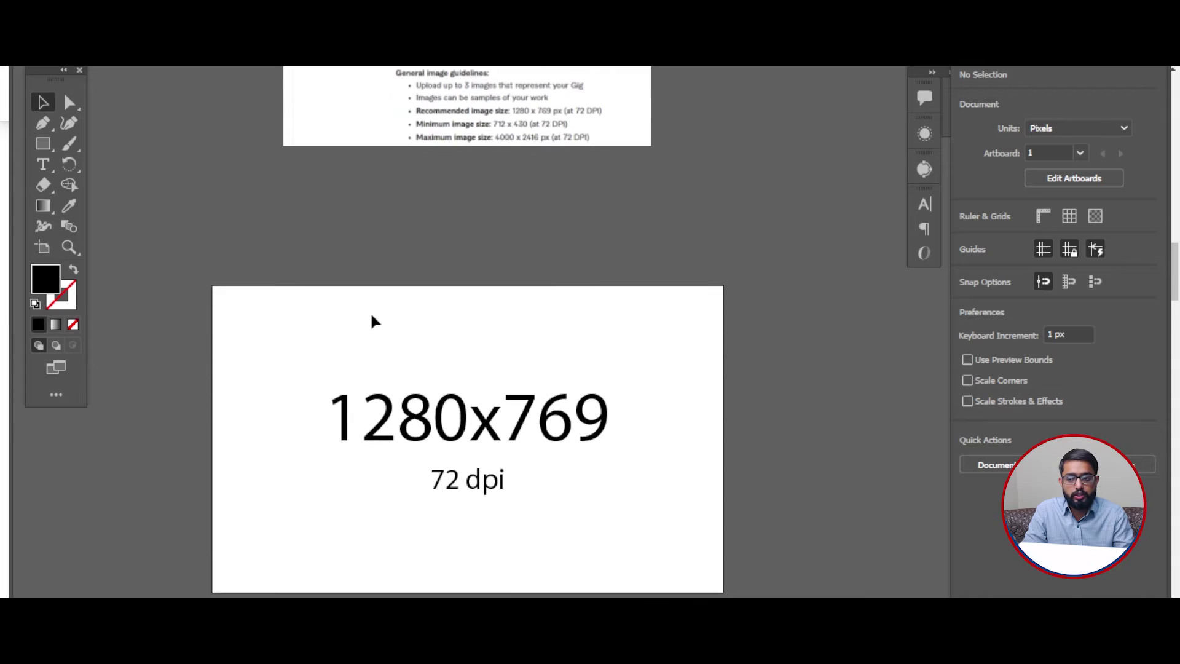
click(43, 247)
scroll(363, 280, down, 2)
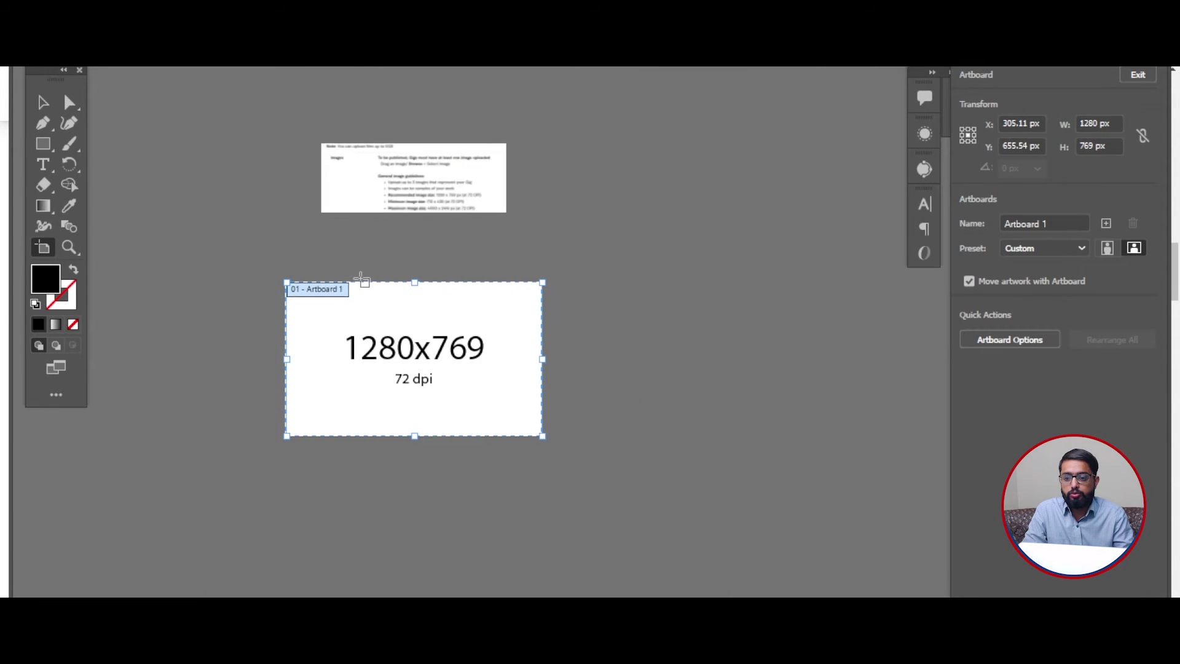
scroll(363, 280, down, 2)
drag(327, 232, 604, 236)
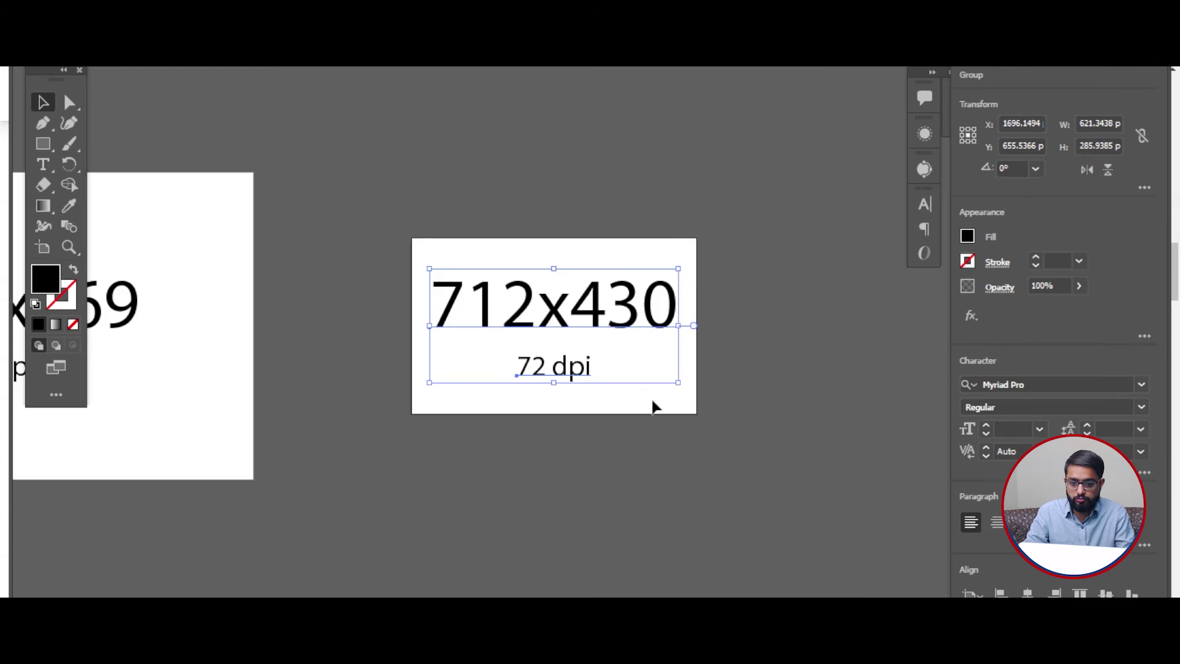
Scale the 712x430 label group down to about 460 px wide and center it horizontally on its artboard.
scroll(653, 404, up, 2)
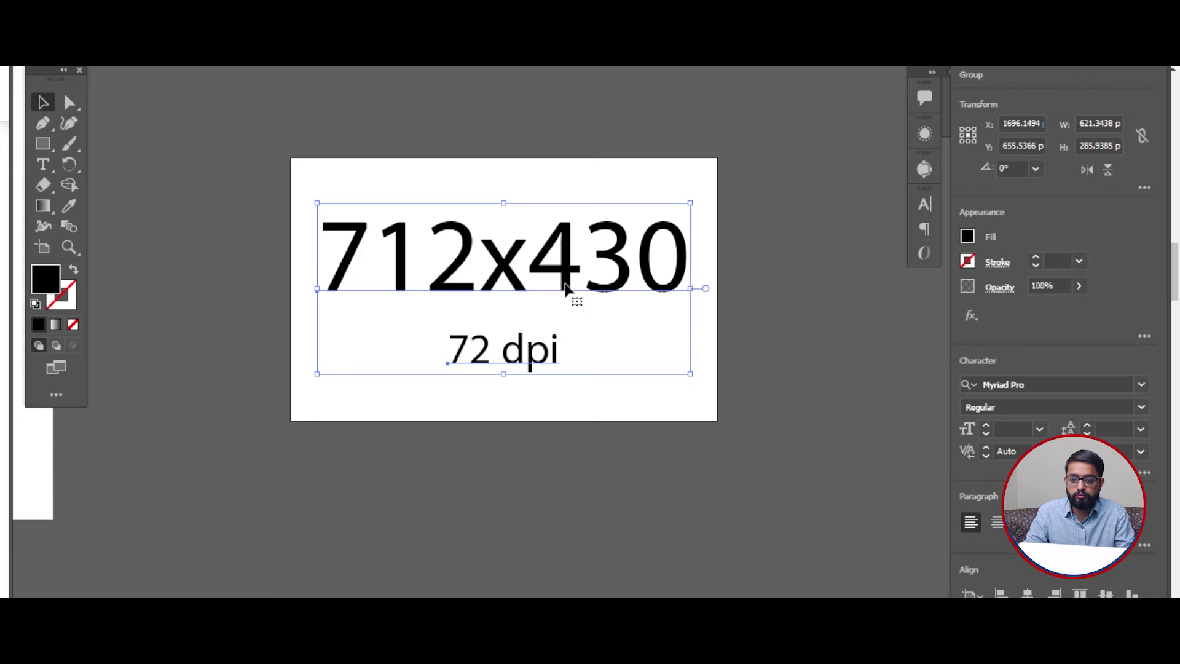
drag(317, 289, 414, 289)
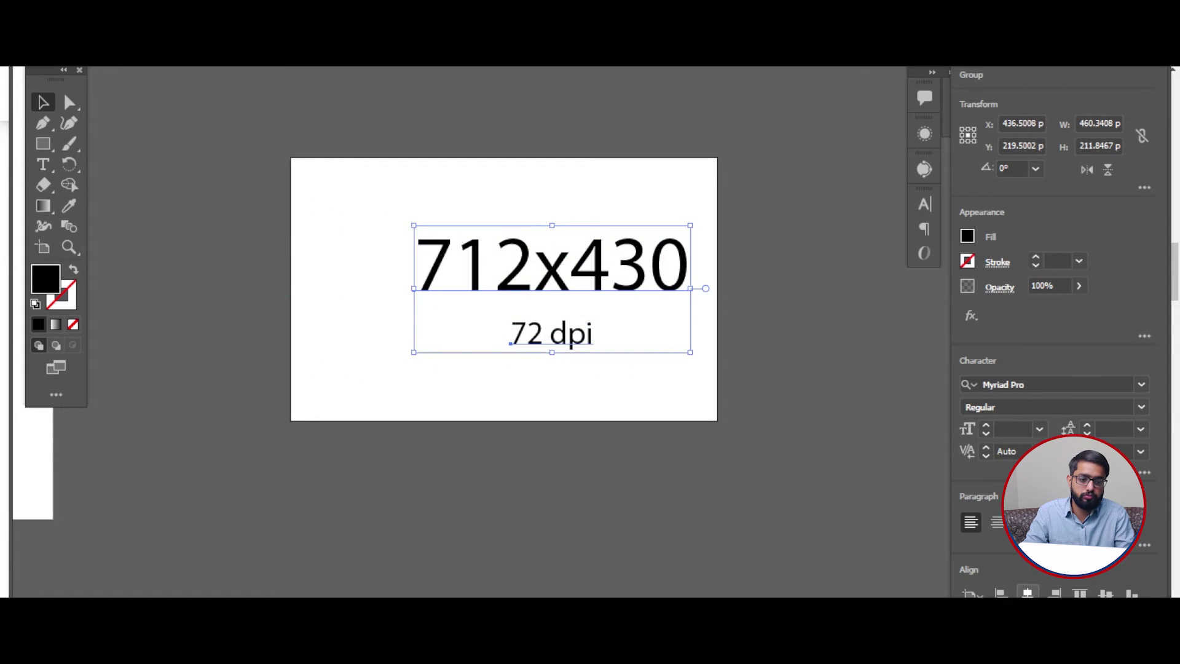
click(1027, 593)
click(503, 424)
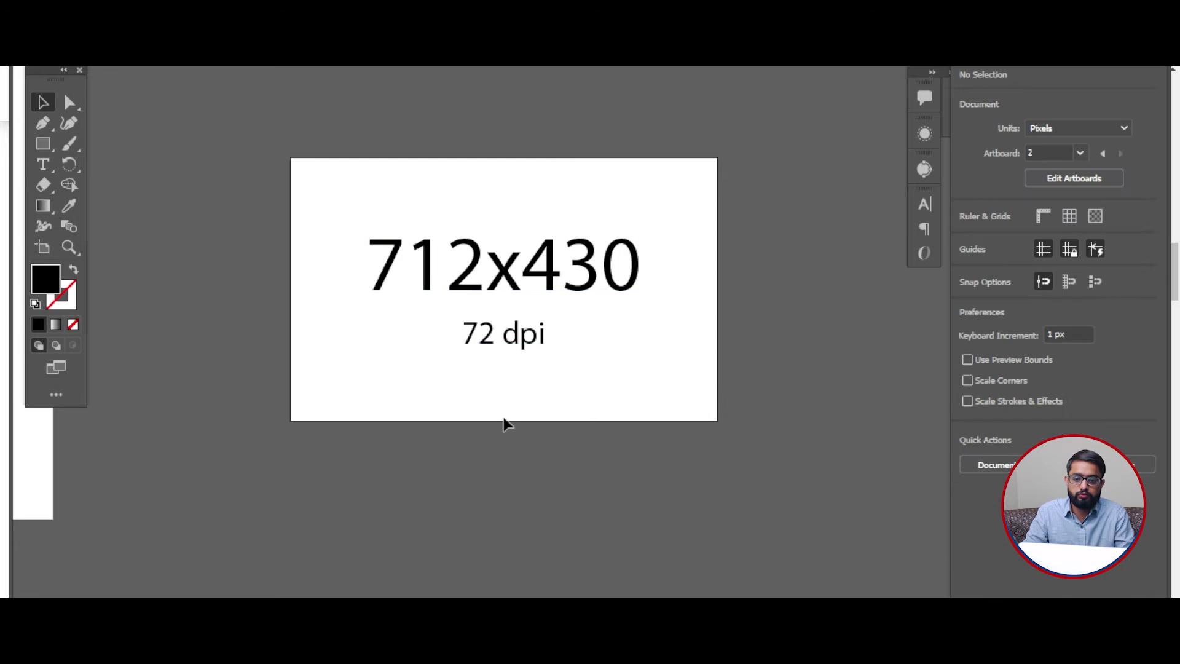
Move the 712x430 artboard close to the right of the 1280x769 artboard with their top edges aligned.
scroll(503, 424, down, 4)
scroll(399, 451, up, 1)
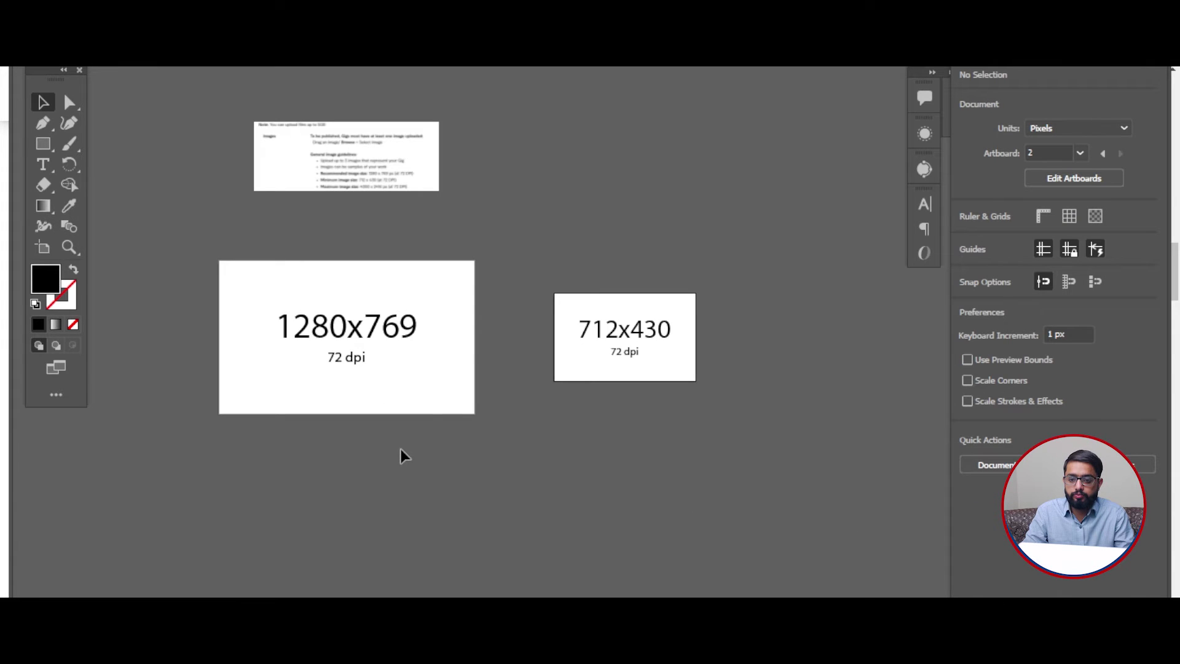
click(47, 246)
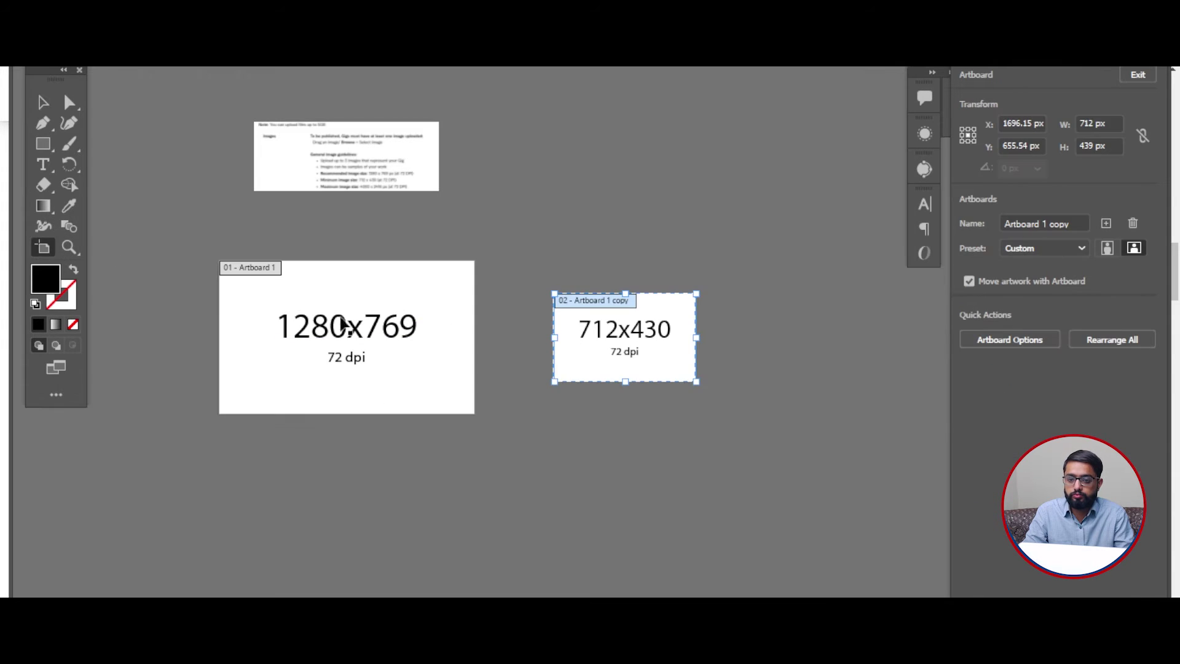
drag(590, 301, 539, 267)
Duplicate the 1280x769 artboard with its label and place the copy to the left of the original.
scroll(455, 332, down, 1)
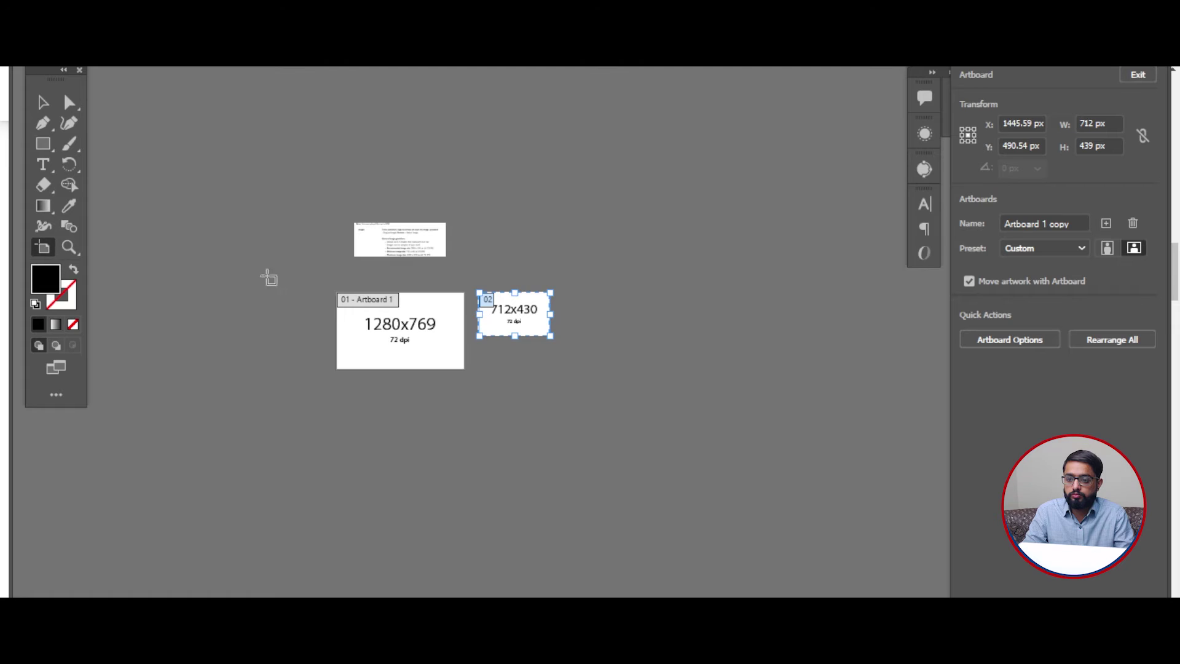
click(384, 302)
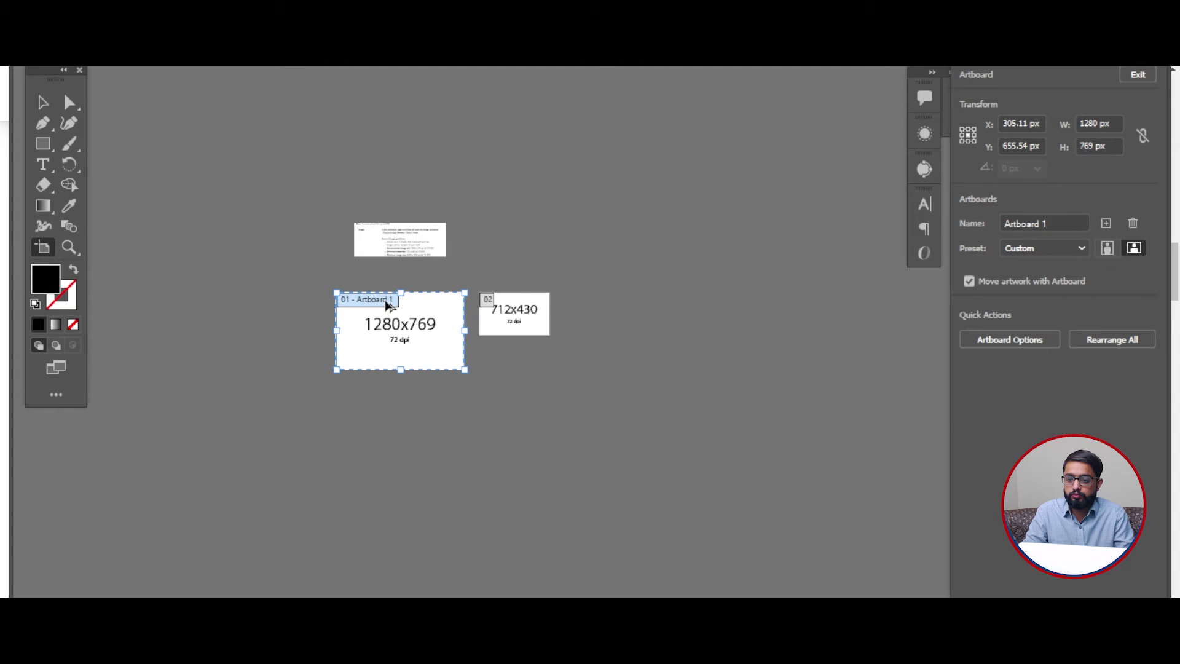
drag(386, 301, 242, 304)
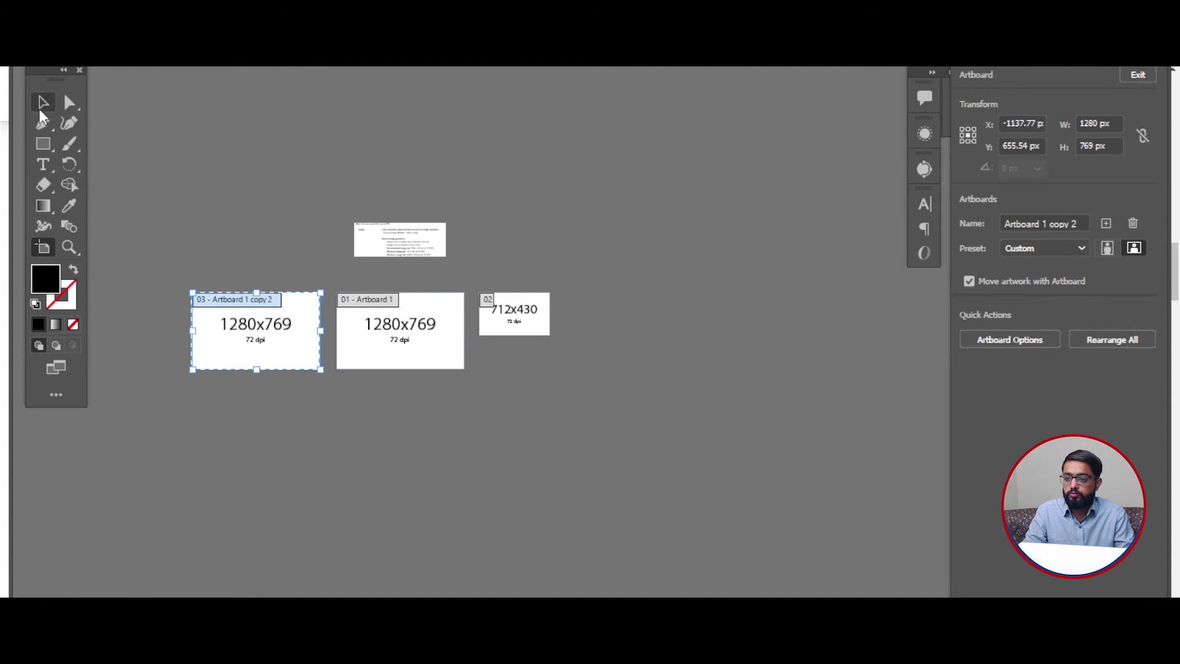
click(42, 103)
Resize the left artboard copy to the guidelines' maximum size, 4000 x 2416 px, and change its label to 4000x2416.
scroll(399, 237, up, 5)
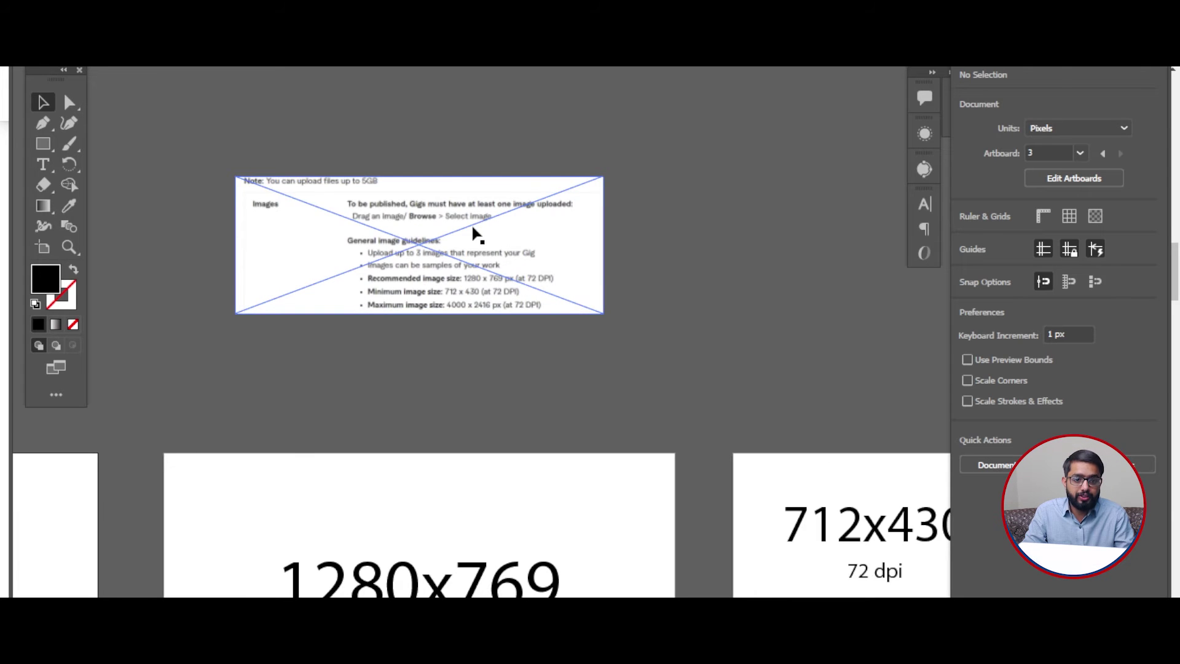
scroll(474, 232, up, 3)
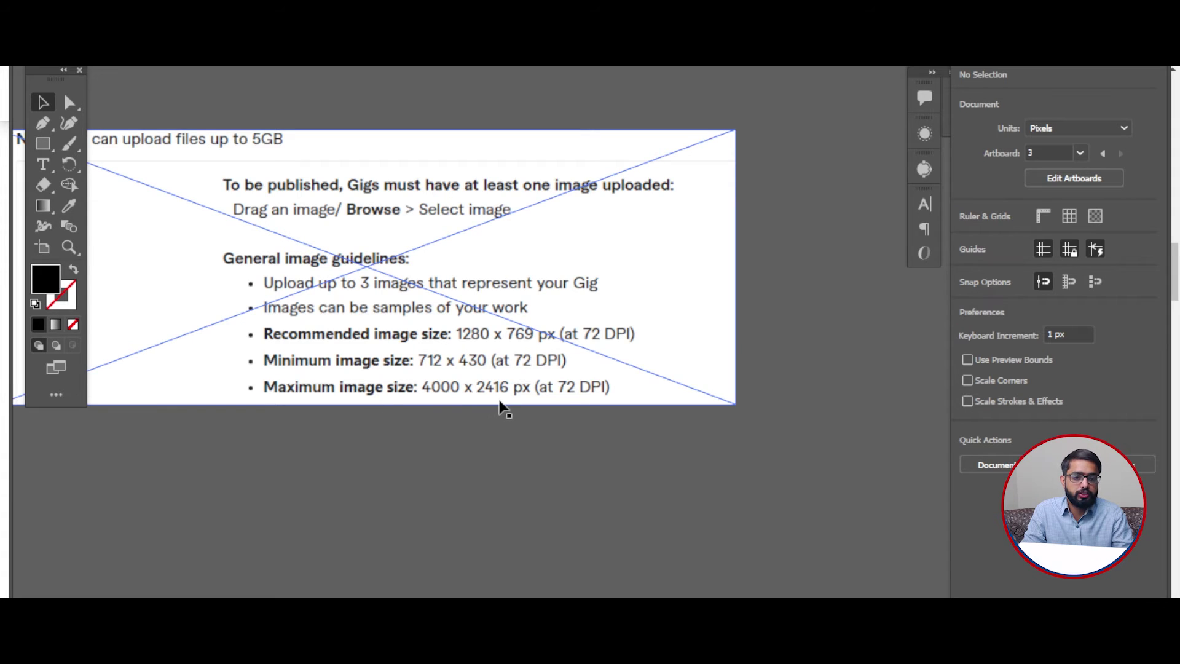
scroll(654, 413, down, 5)
scroll(653, 407, down, 3)
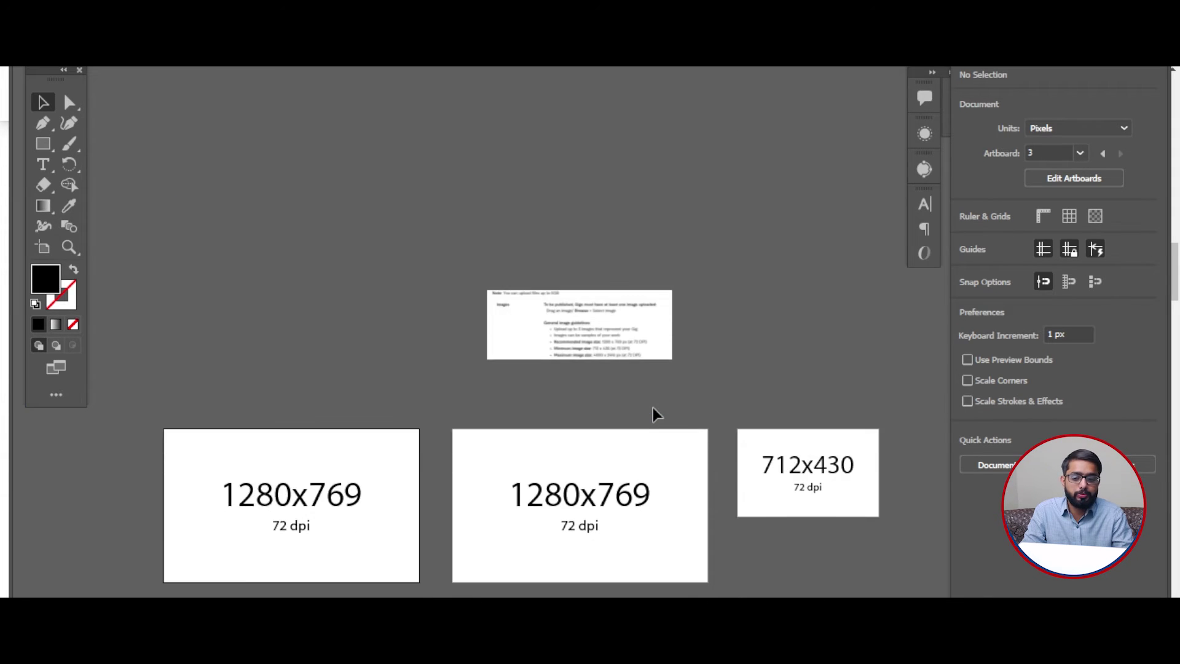
scroll(619, 425, down, 2)
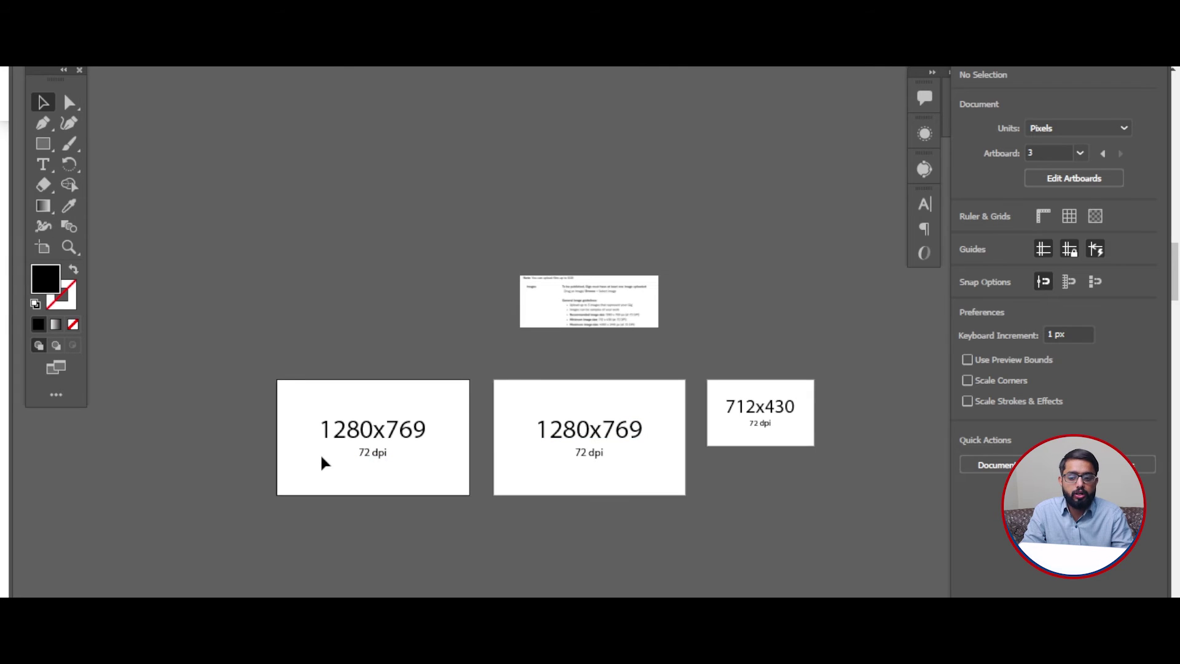
scroll(320, 455, up, 2)
scroll(352, 461, up, 2)
scroll(501, 416, down, 1)
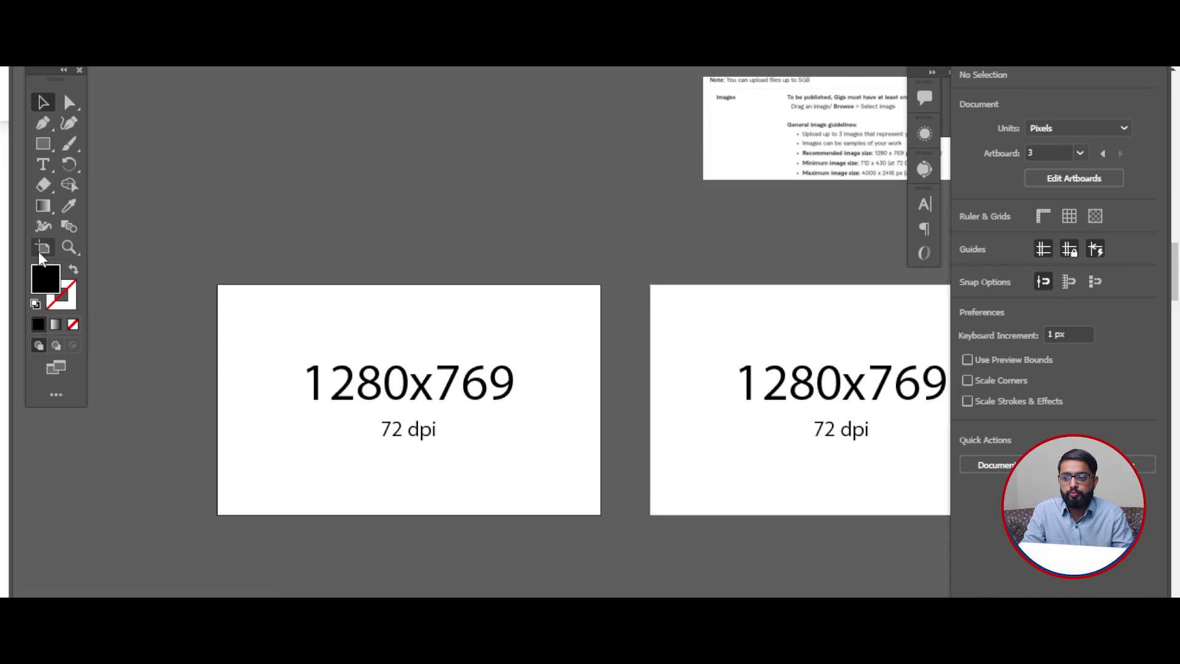
click(42, 247)
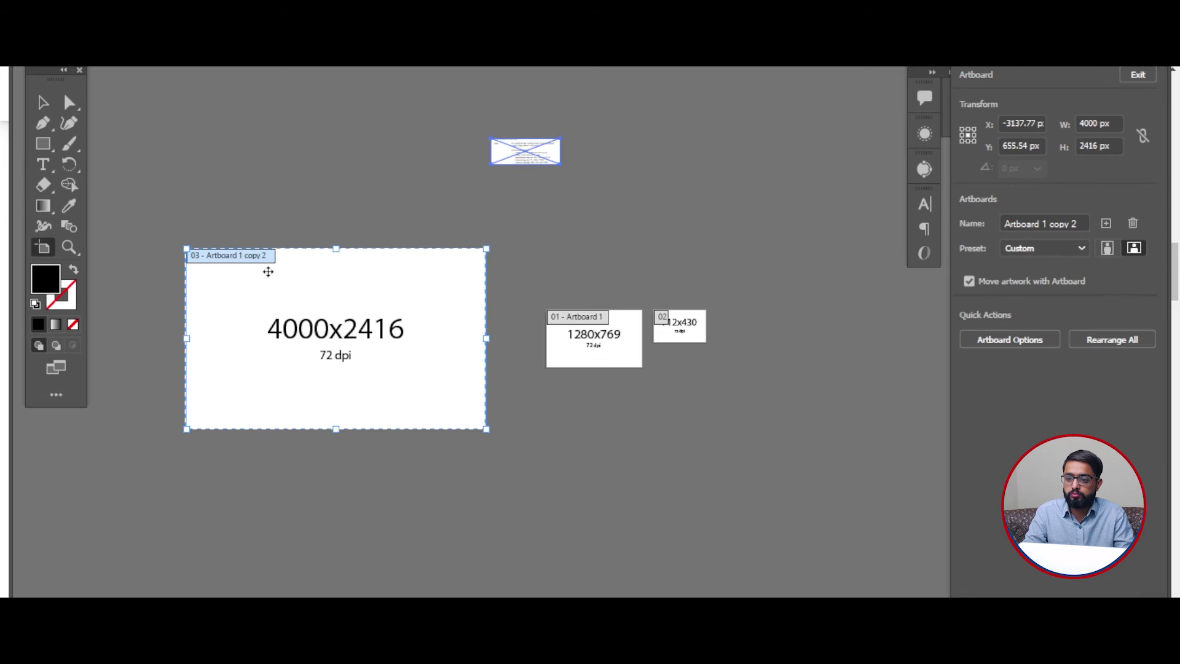
Move the 4000x2416 artboard beside the 1280x769 artboard, aligning its top edge with the other two artboards.
drag(254, 258, 295, 320)
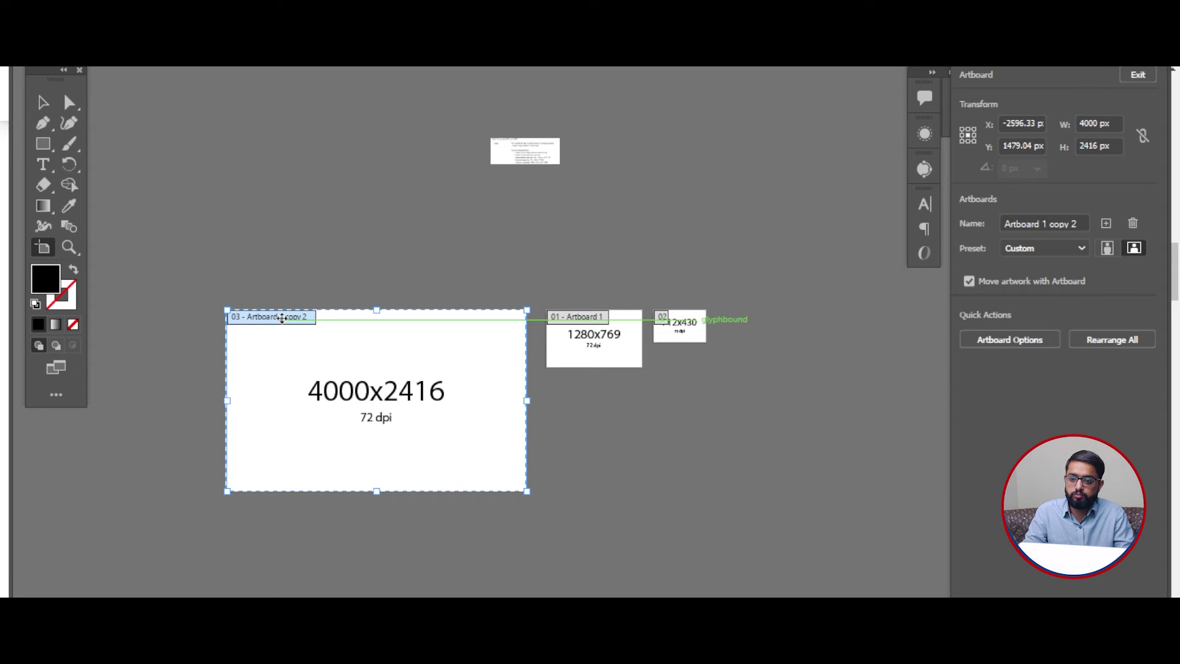
drag(282, 318, 290, 317)
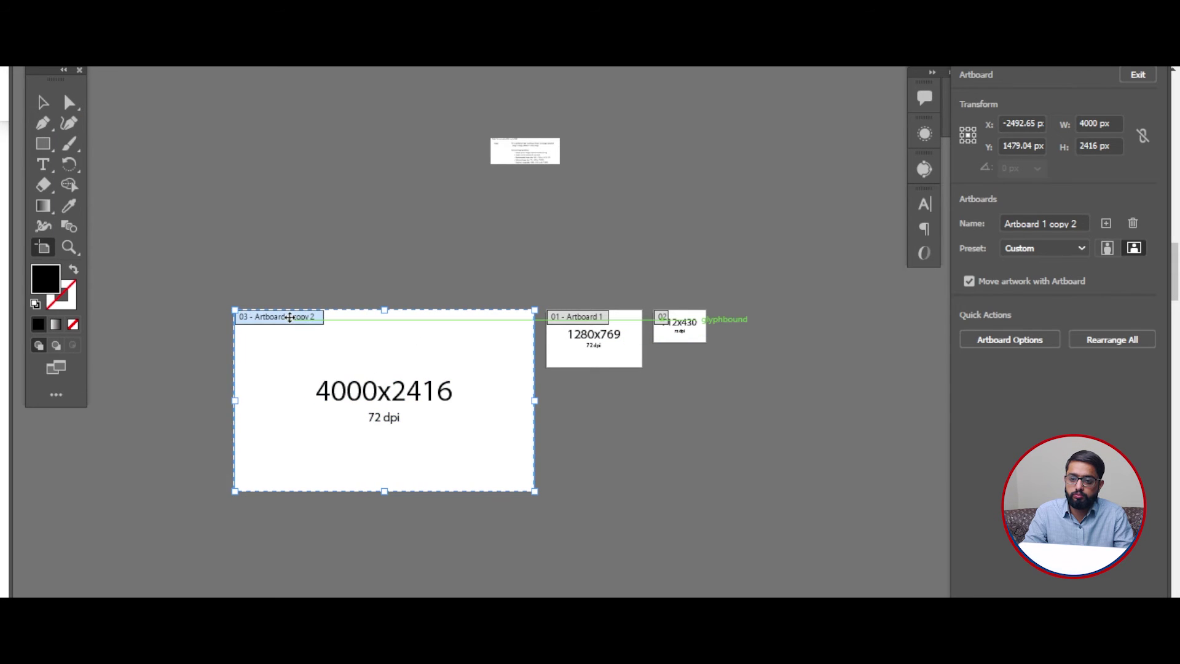
click(43, 102)
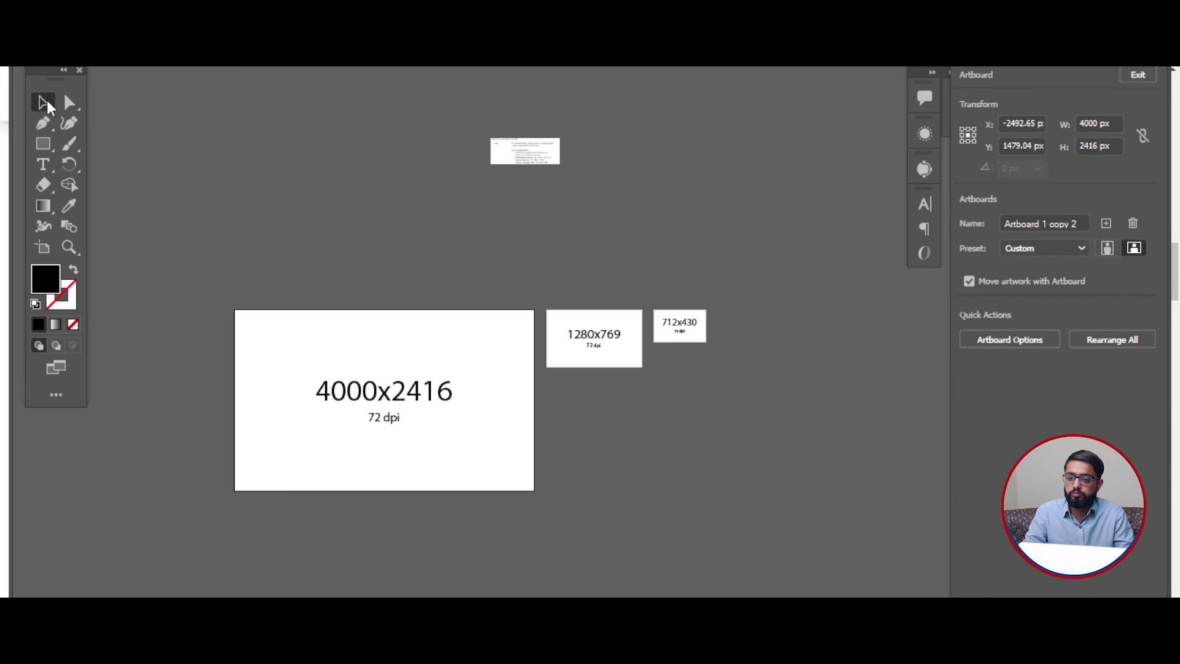
Compare the relative sizes of the 4000x2416, 1280x769 and 712x430 artboards side by side.
key(ctrl+minus)
scroll(674, 337, up, 1)
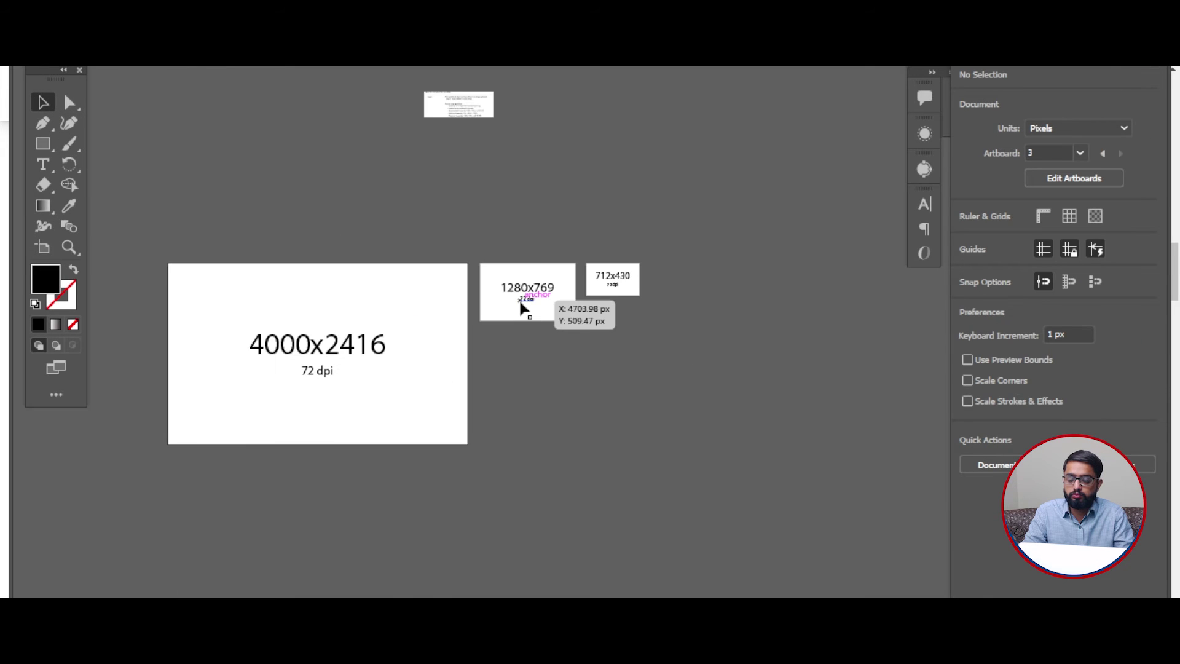
scroll(549, 304, up, 1)
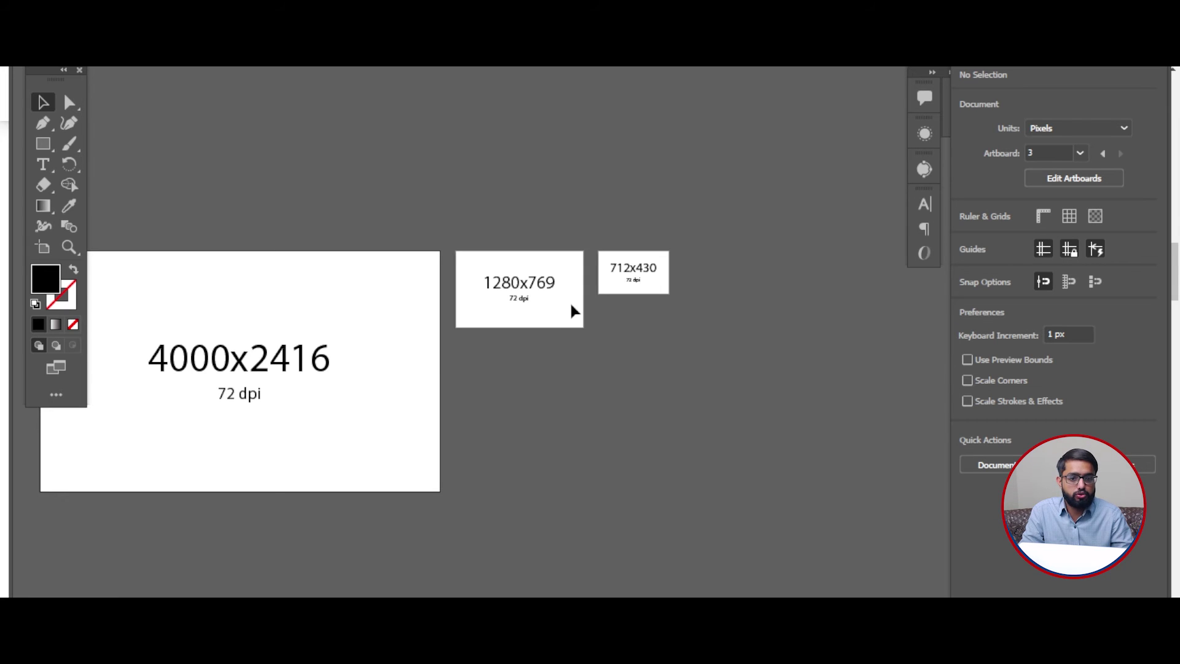
scroll(570, 301, up, 2)
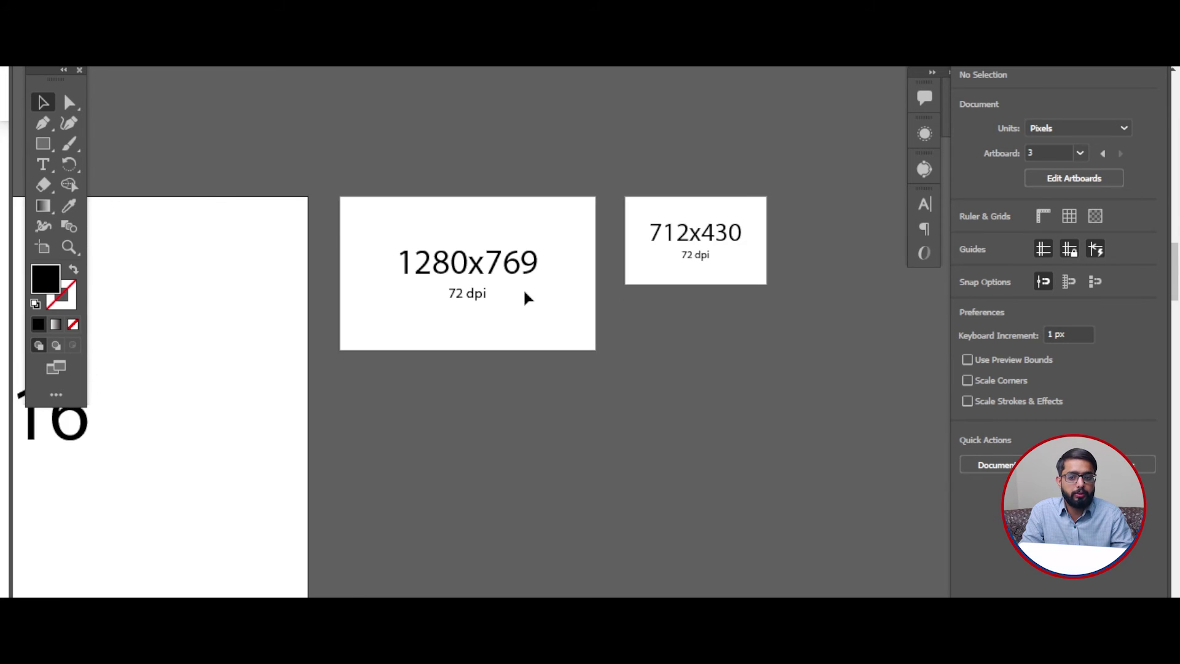
scroll(524, 298, up, 1)
scroll(513, 326, up, 1)
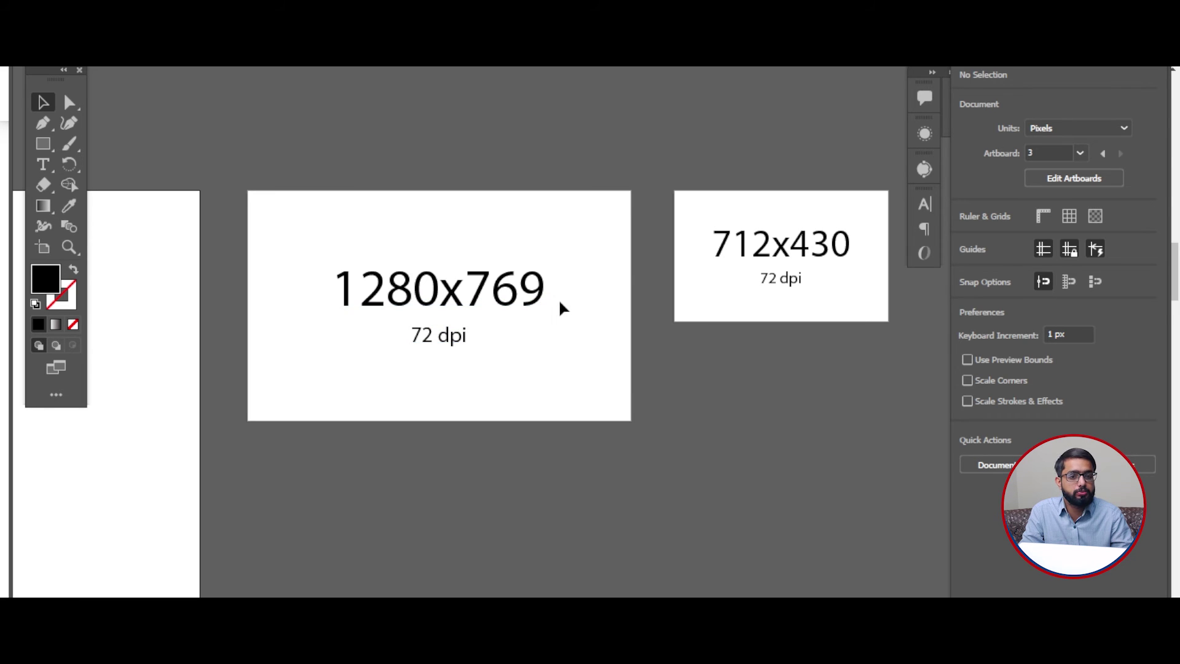
scroll(390, 345, down, 2)
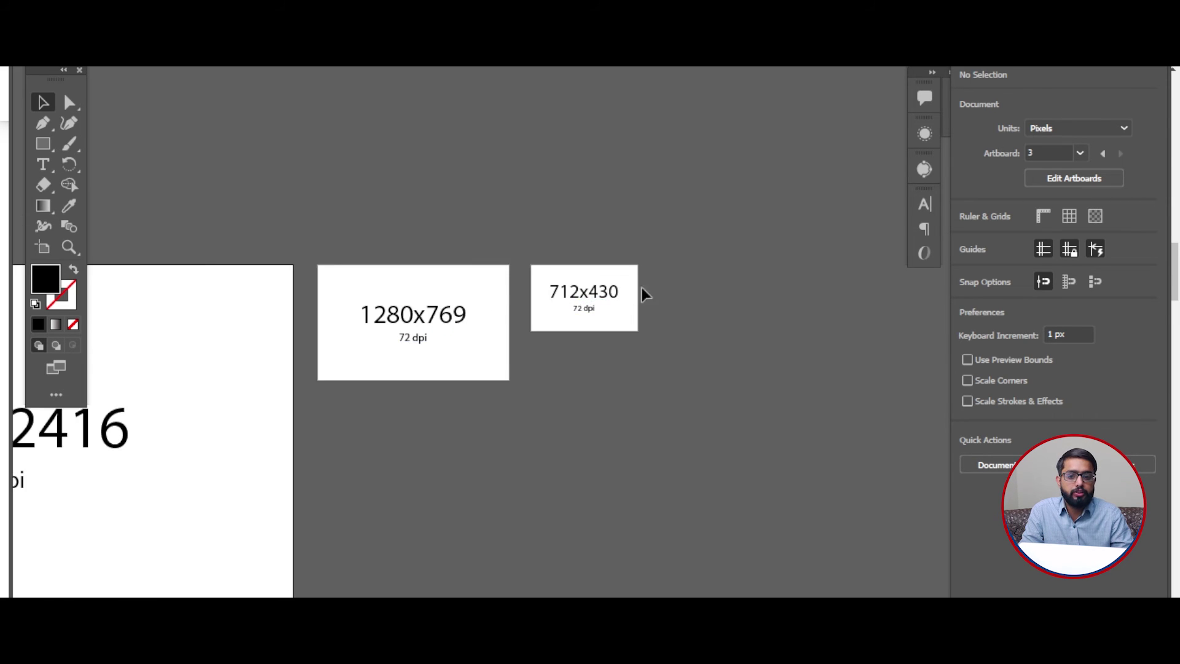
scroll(615, 301, up, 2)
scroll(474, 317, up, 1)
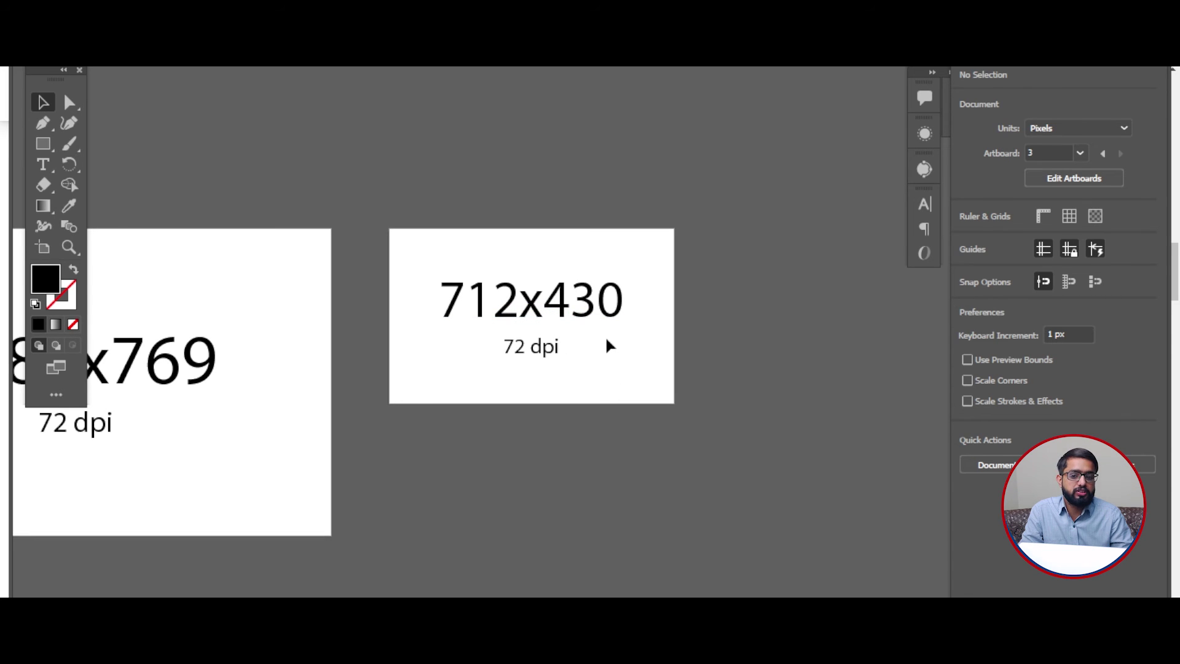
scroll(661, 354, down, 3)
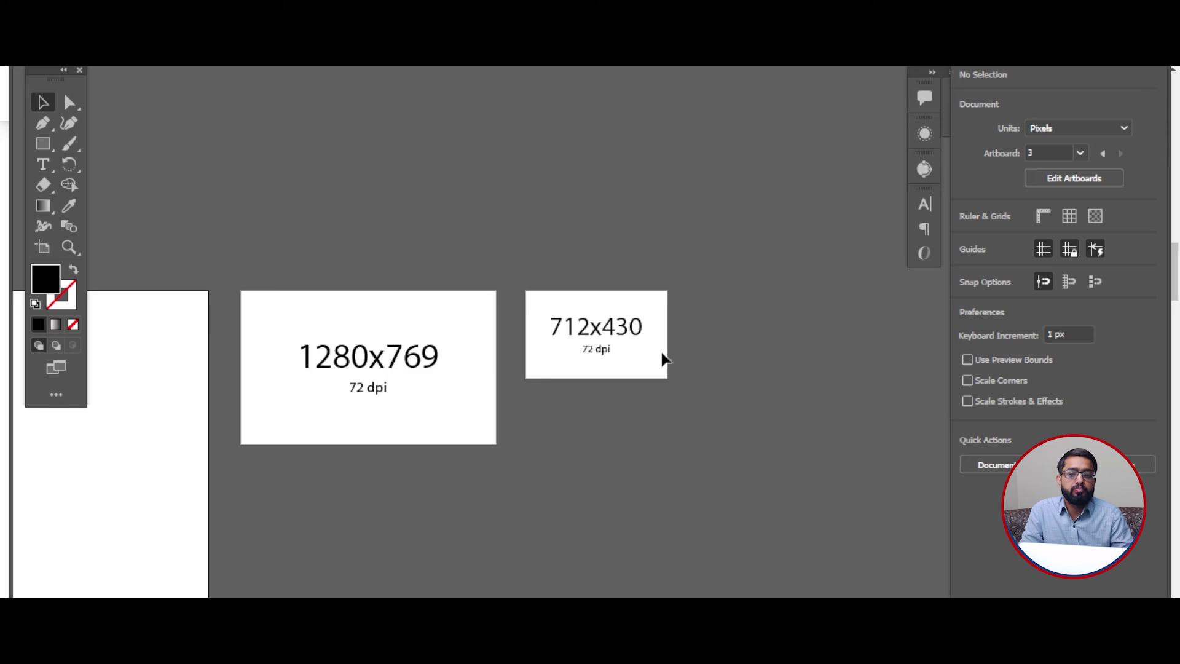
scroll(663, 357, down, 1)
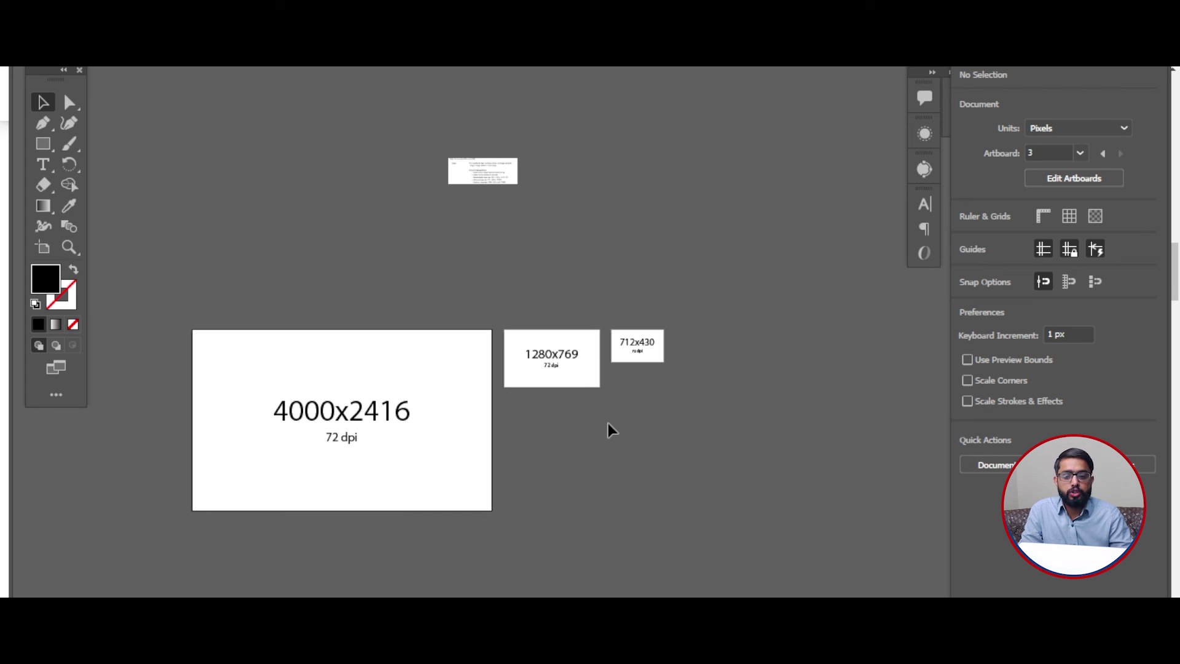
scroll(610, 423, down, 2)
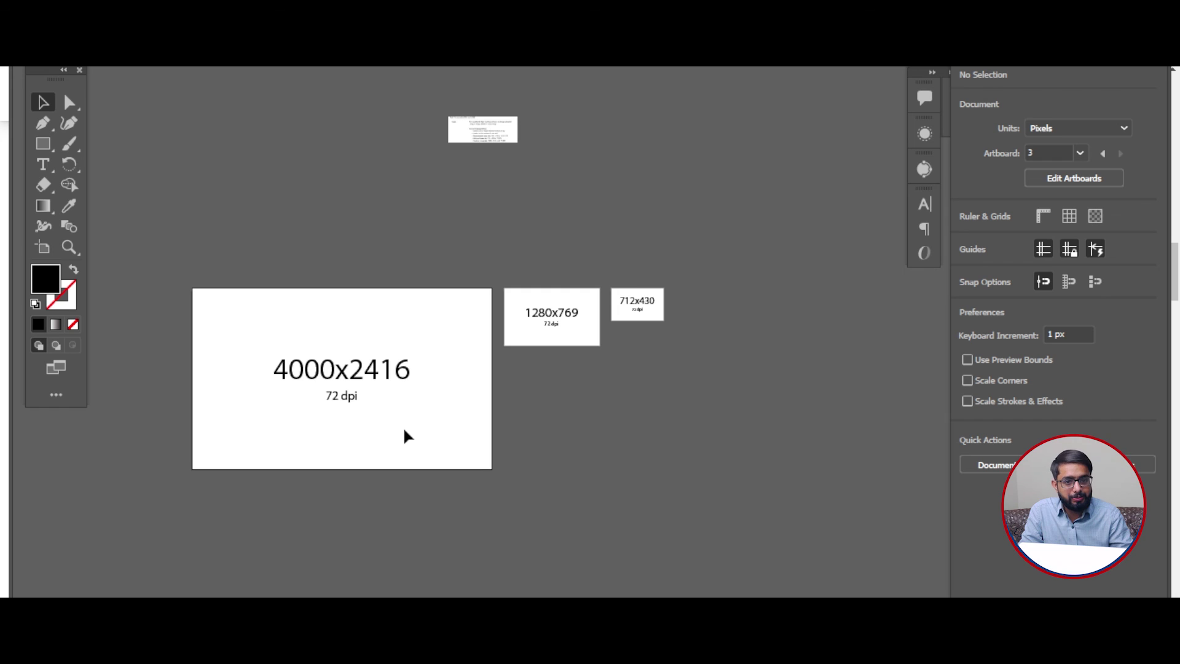